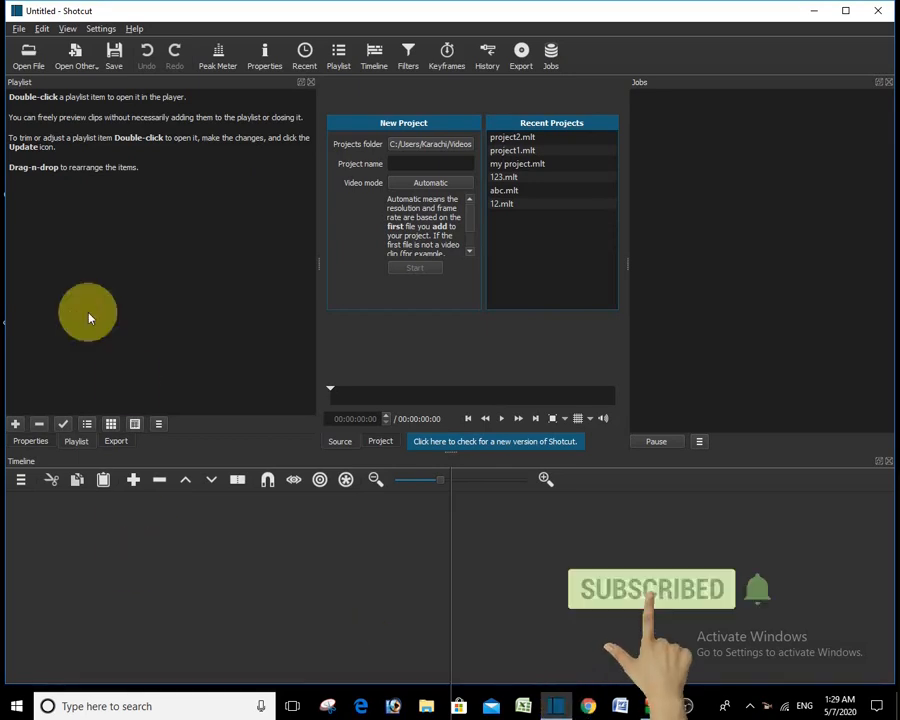
Step: Open boya mic.mp4 (26:21) in the source player, pause it, and add it to the playlist
left_click(22, 68)
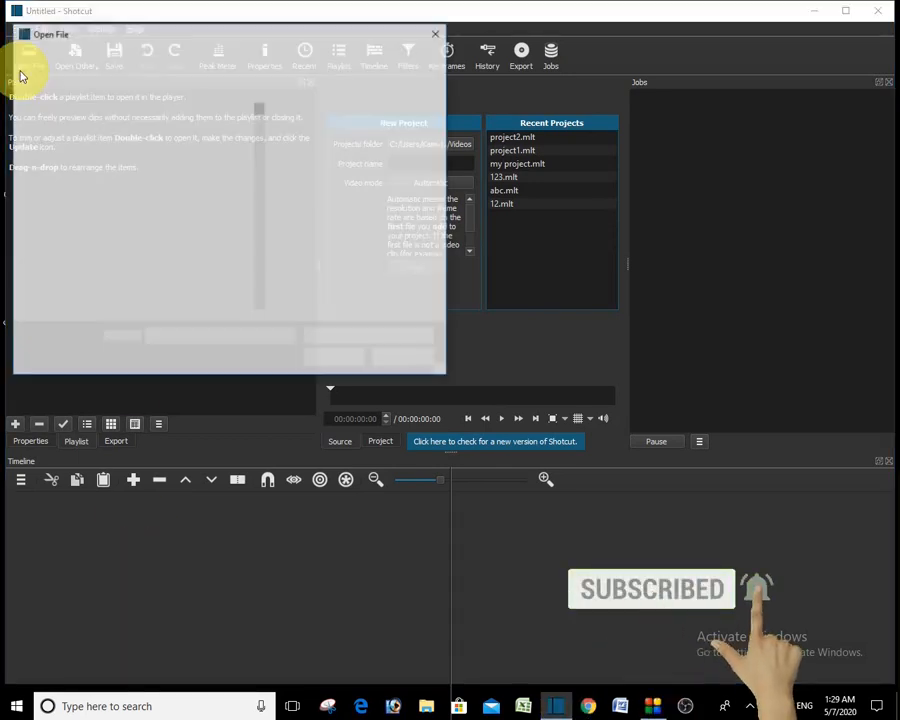
scroll(259, 110, "down", 6)
left_click(172, 156)
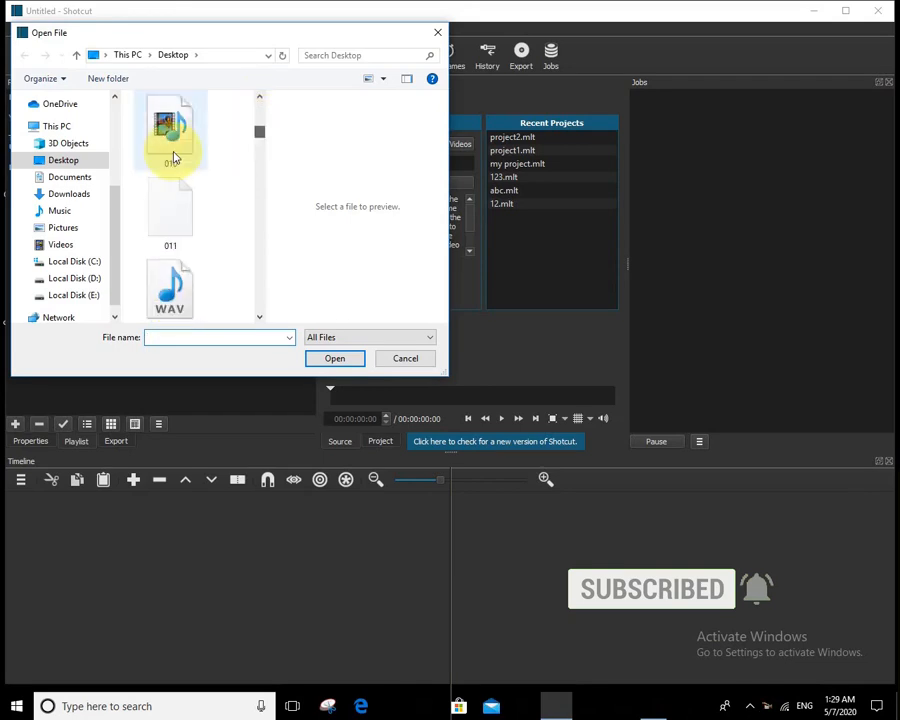
scroll(170, 160, "down", 2)
left_click(170, 125)
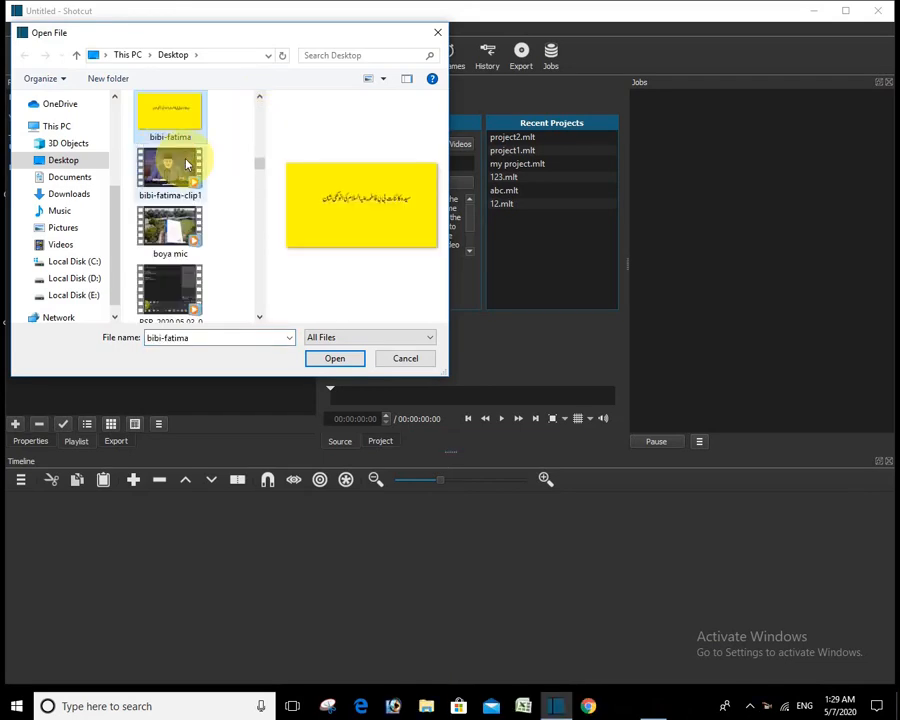
left_click(170, 172)
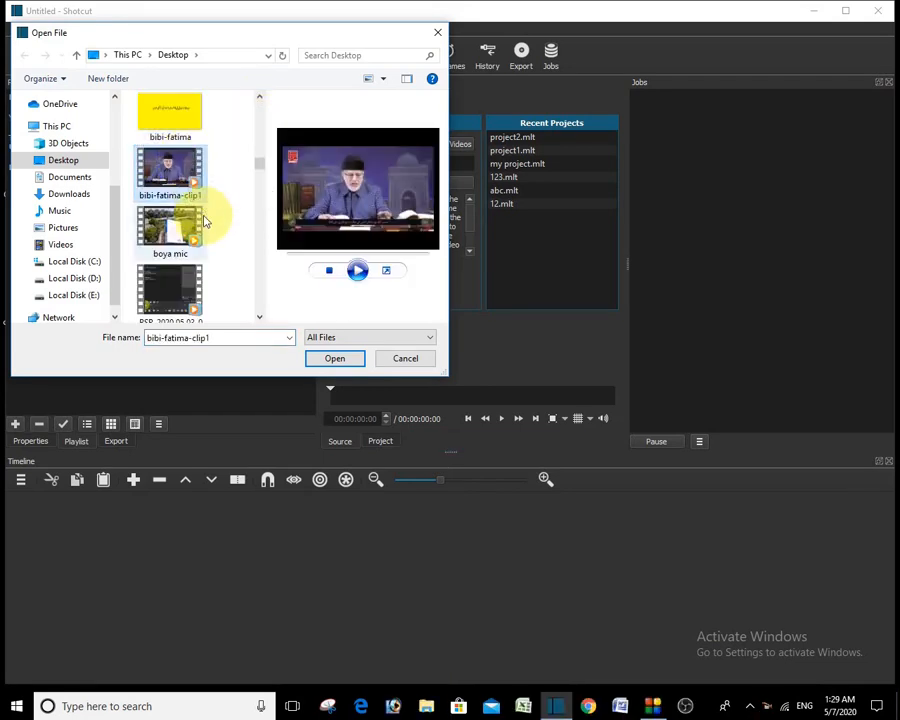
double_click(185, 241)
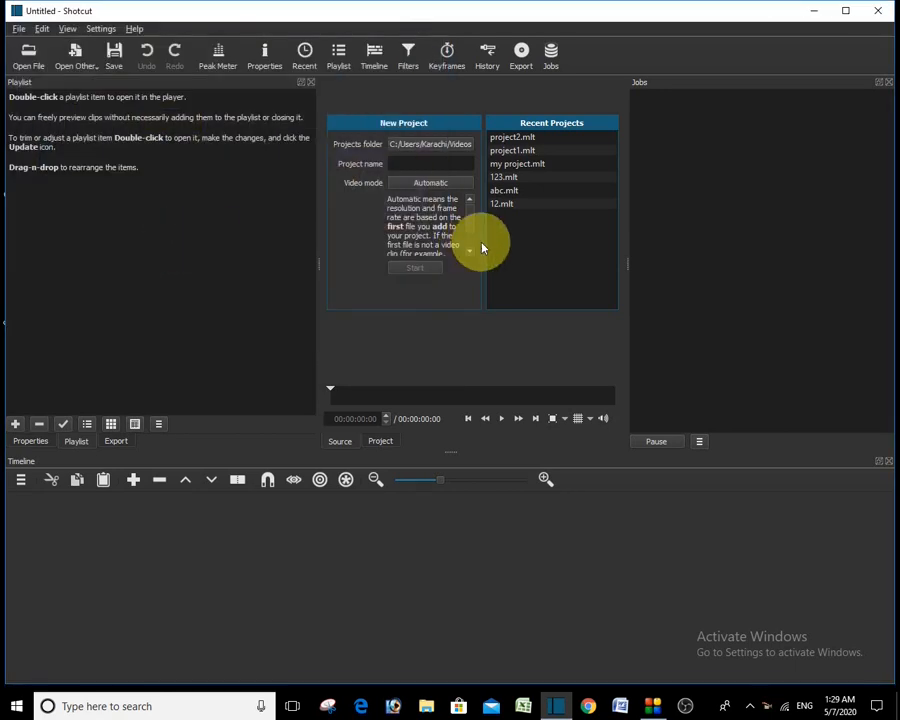
left_click(501, 418)
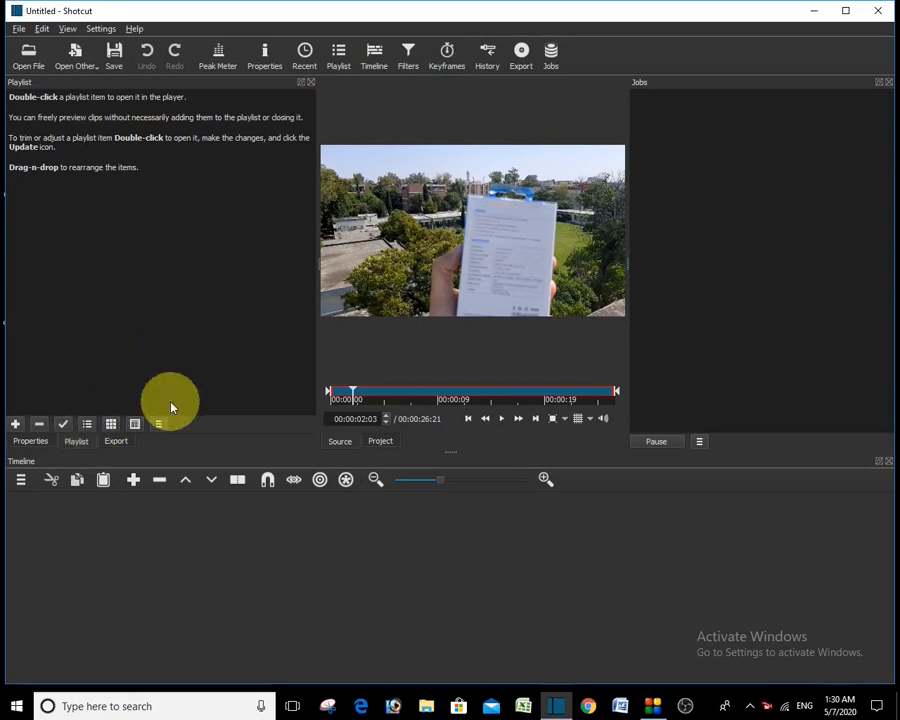
left_click_drag(455, 256, 20, 106)
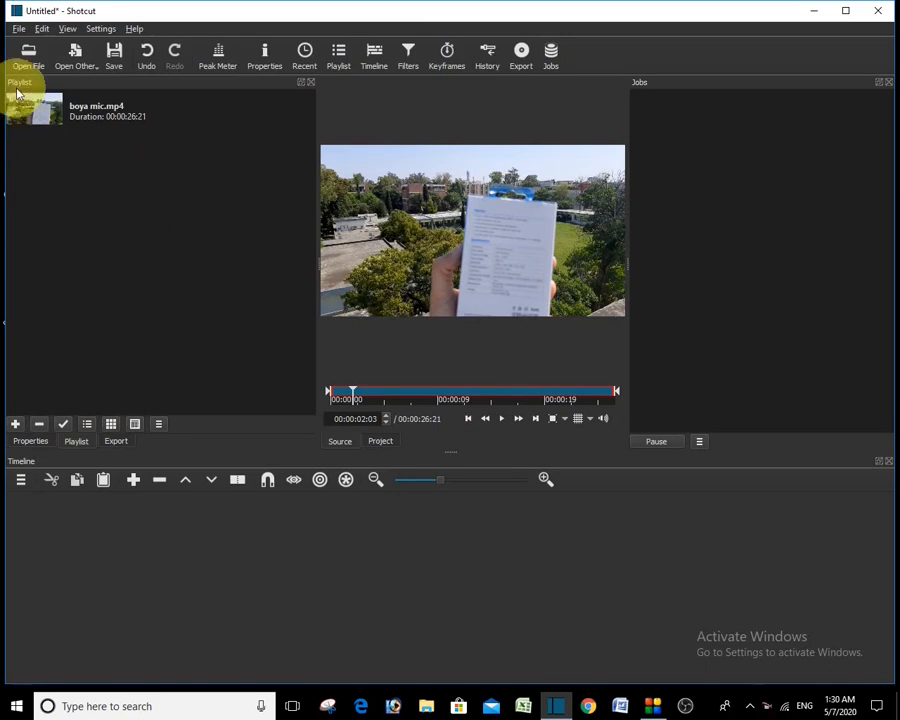
Step: Open the g3.png image and add it to the playlist
left_click(27, 58)
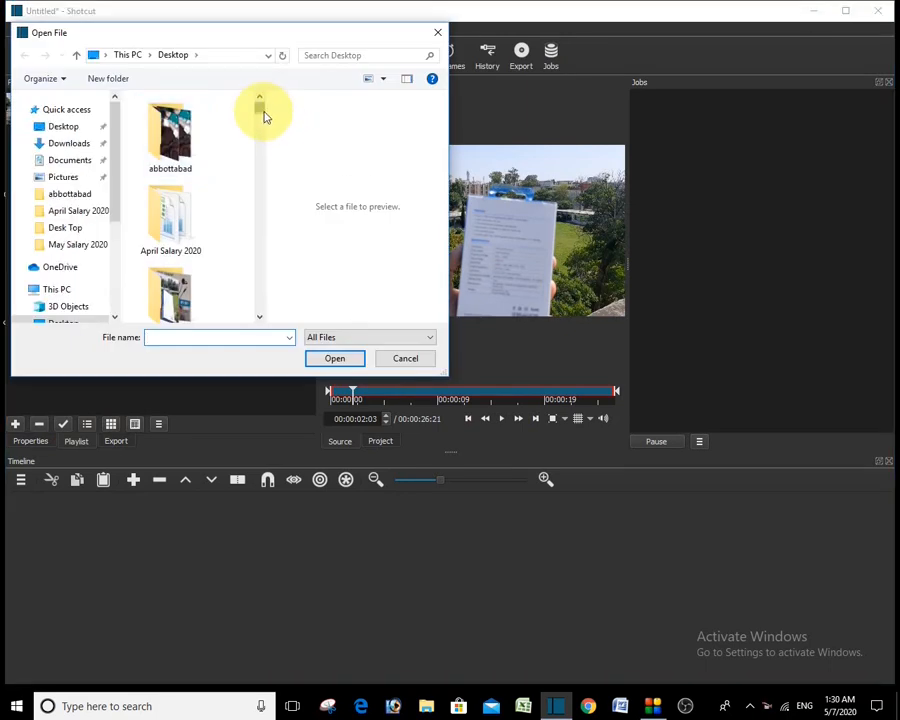
left_click_drag(259, 104, 259, 197)
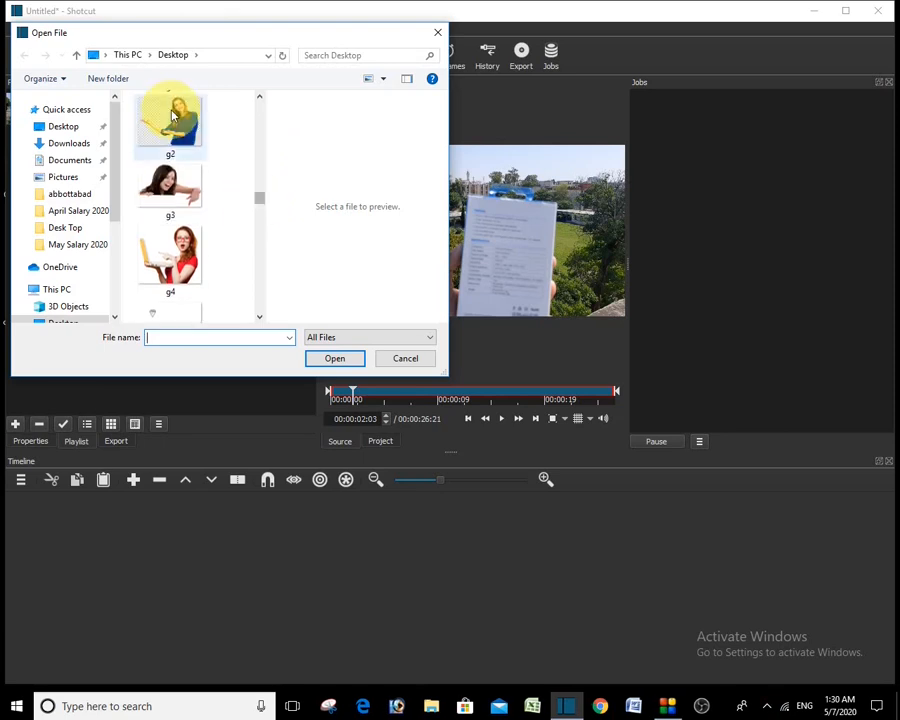
double_click(172, 187)
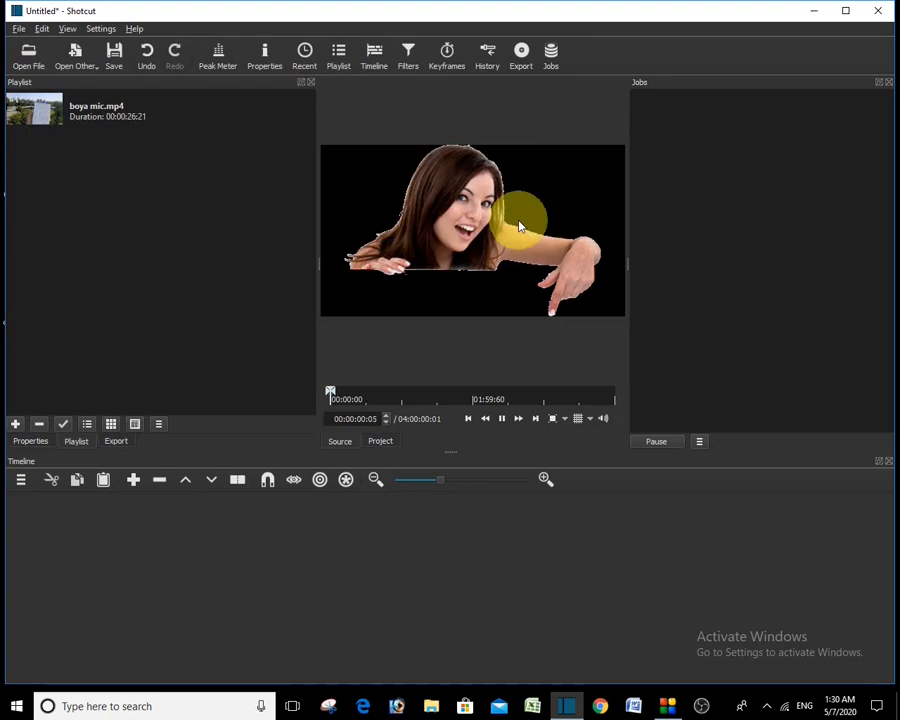
left_click_drag(505, 220, 8, 148)
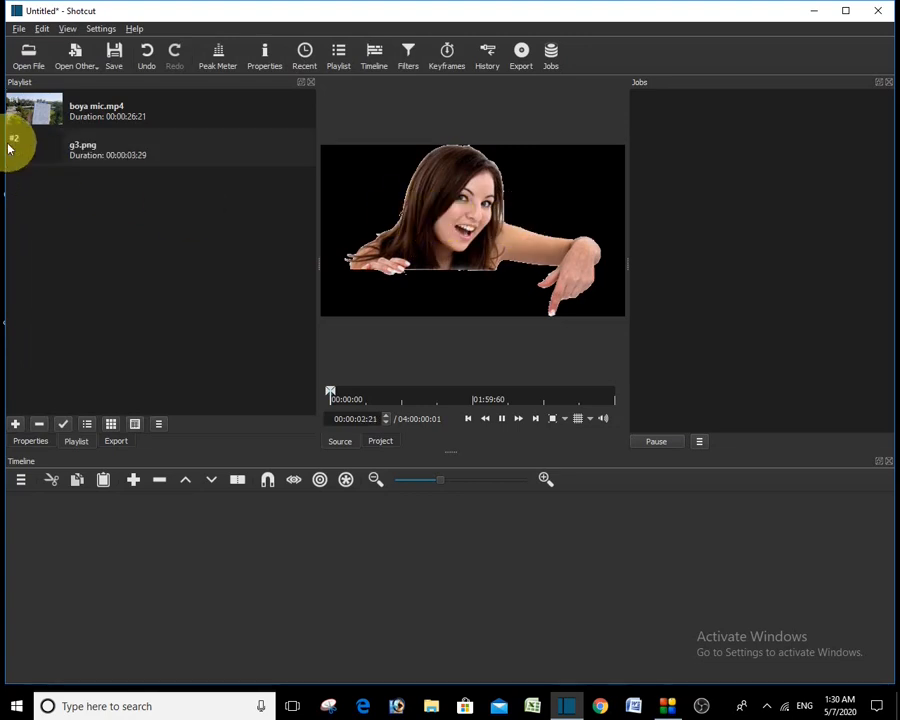
Step: Open the green-screen subscribe clip 1080.mp4 and add it to the playlist
left_click(29, 58)
left_click_drag(261, 110, 265, 150)
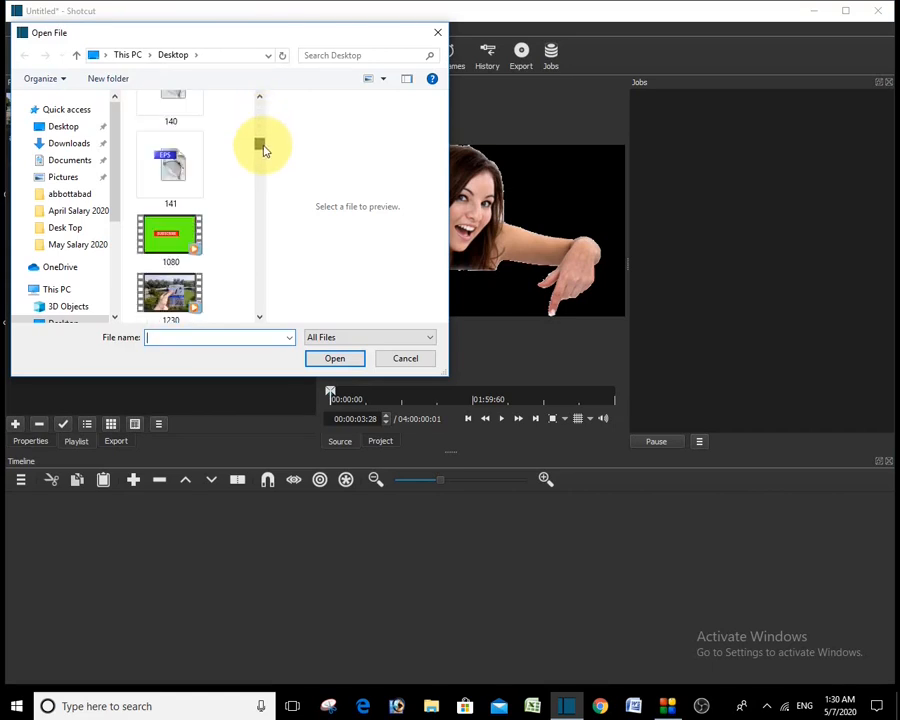
double_click(171, 235)
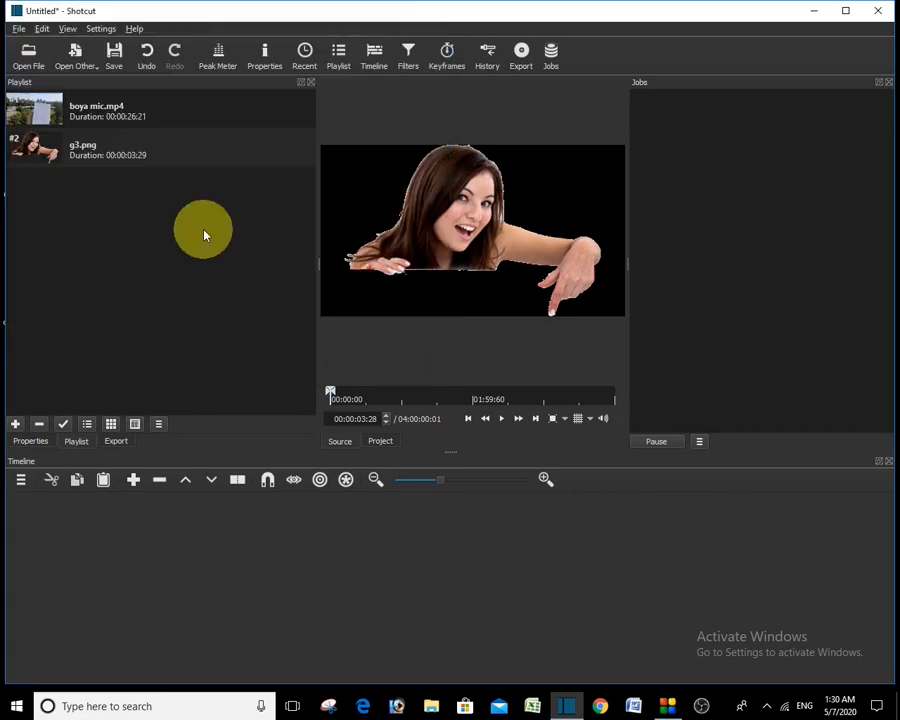
left_click_drag(508, 227, 18, 185)
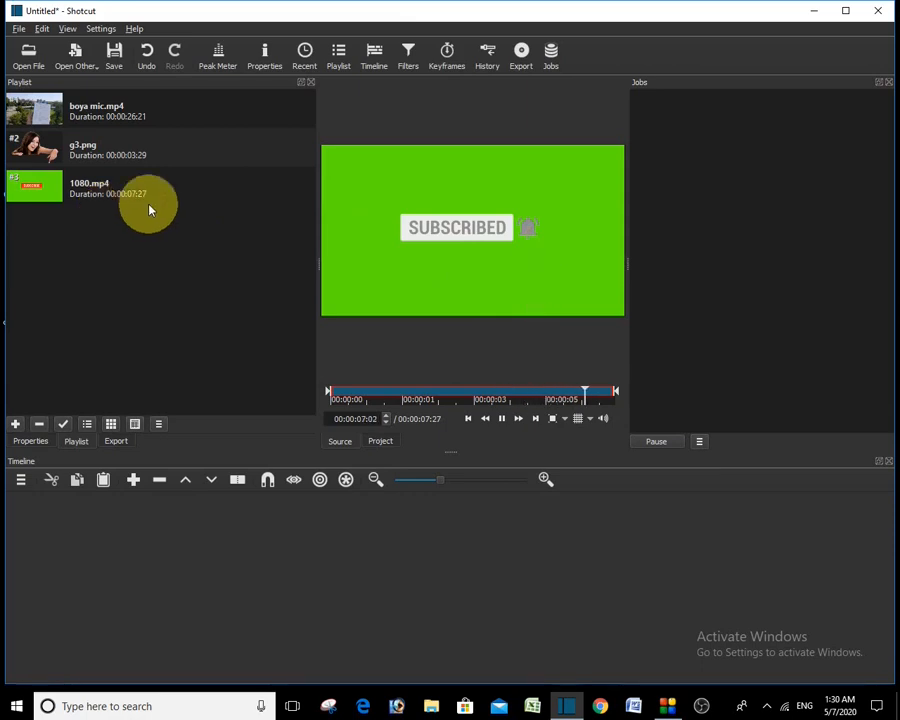
Step: Open audio-news.mov (1:40:21), pause its preview, and add it to the playlist
left_click(27, 62)
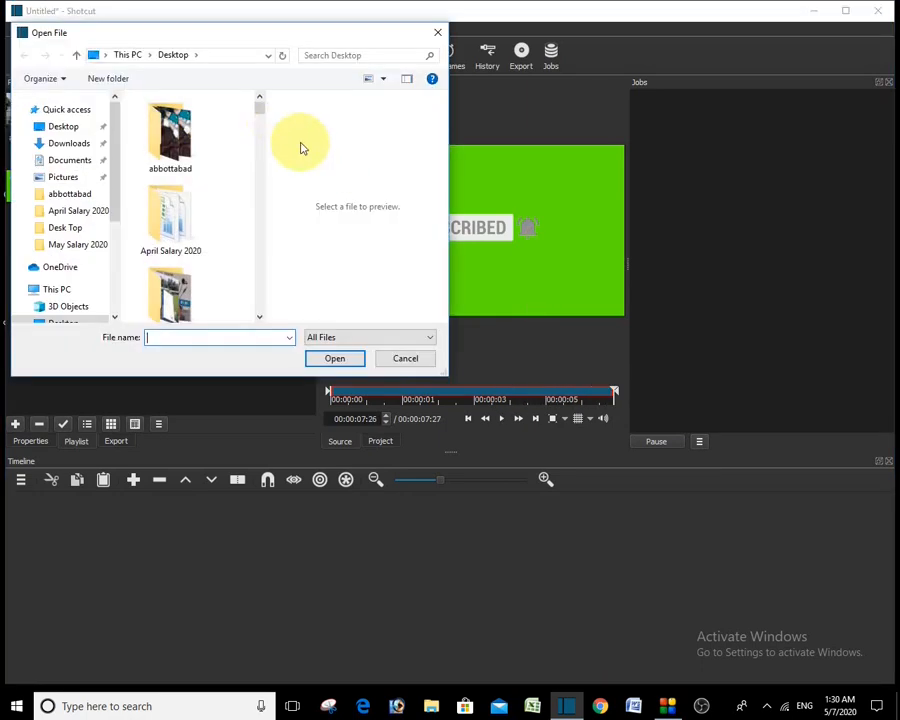
left_click_drag(257, 104, 260, 237)
left_click(176, 187)
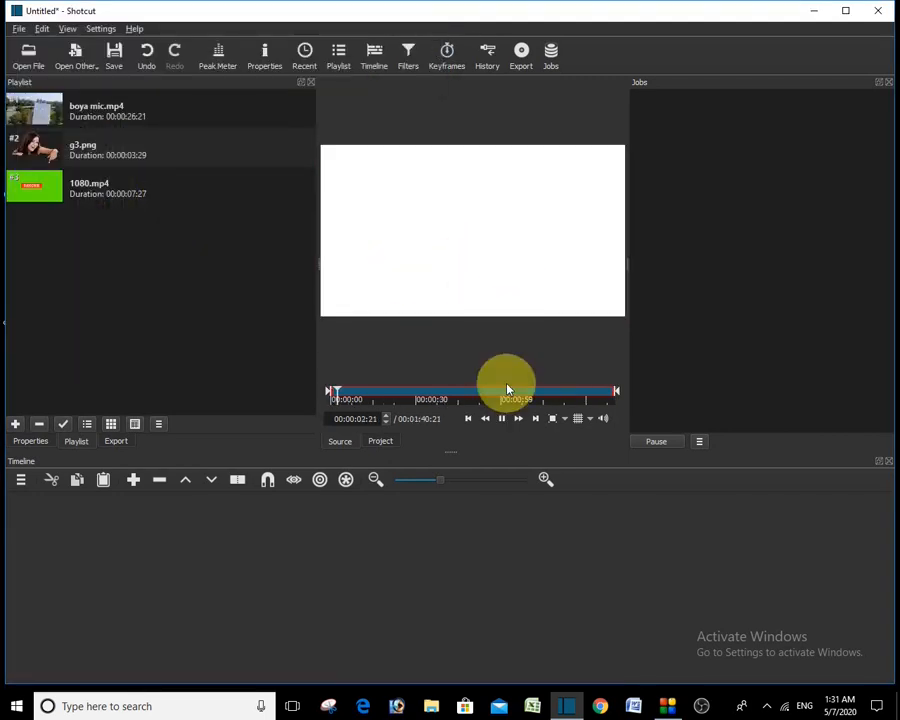
left_click(503, 419)
left_click_drag(476, 208, 12, 222)
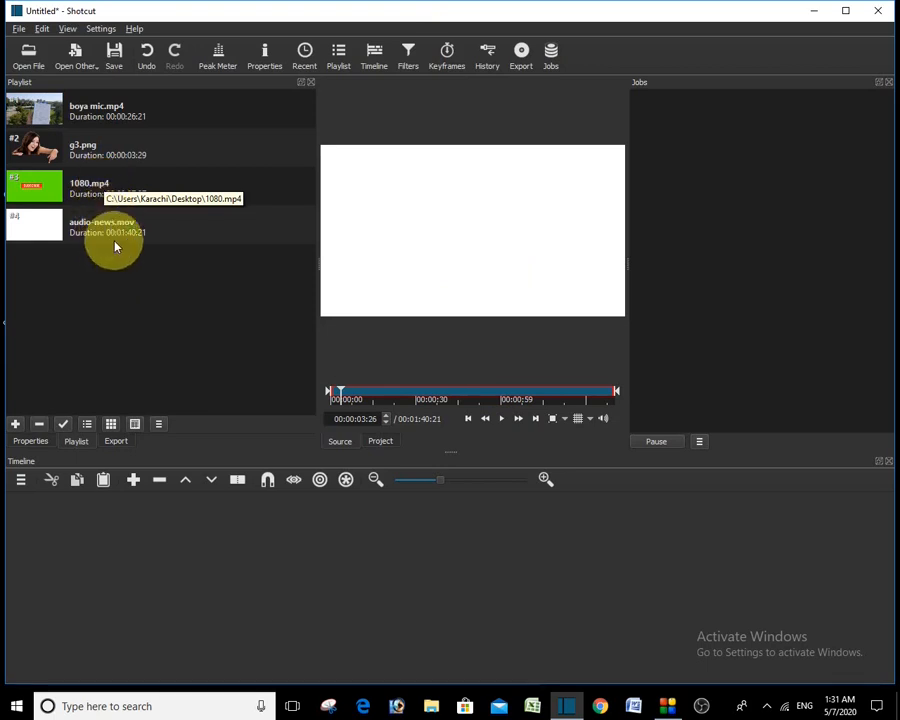
left_click(47, 108)
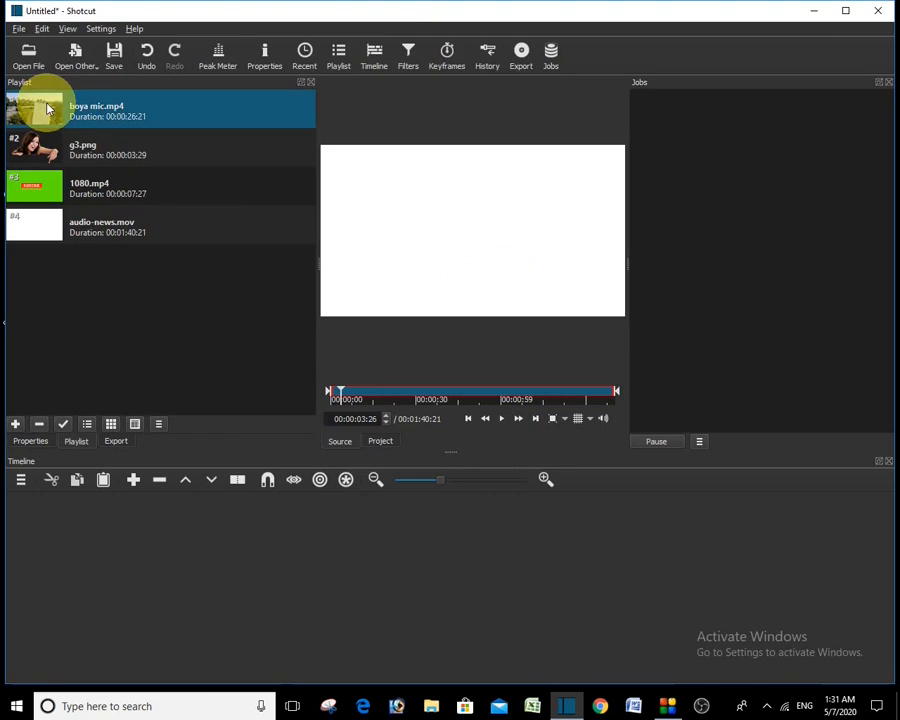
Step: Drop boya mic.mp4 from the playlist onto the first timeline track and preview its opening seconds
left_click_drag(47, 108, 54, 518)
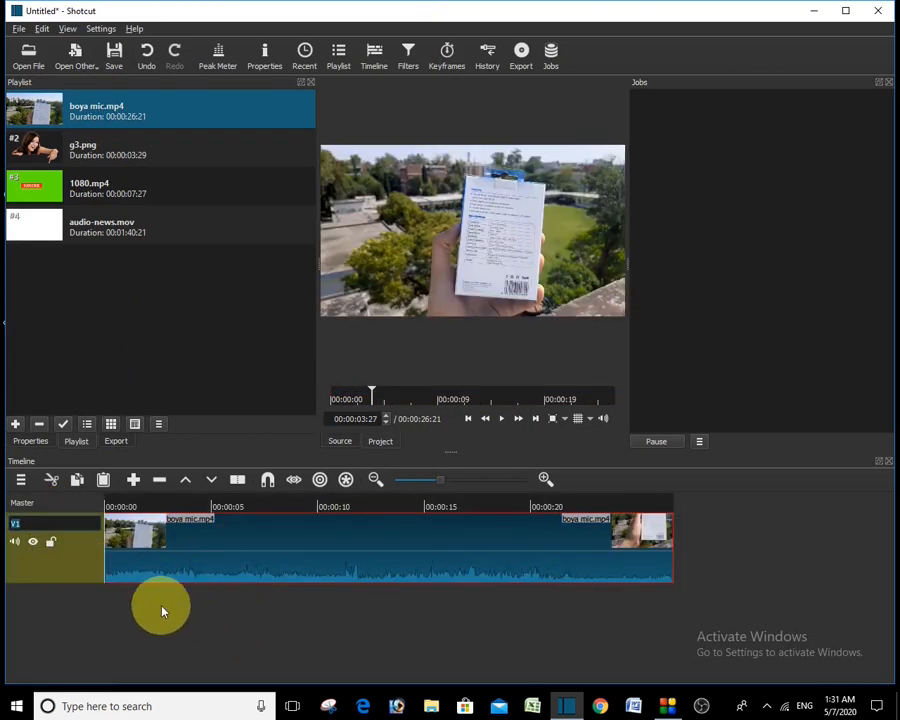
key("BackSpace")
left_click(504, 420)
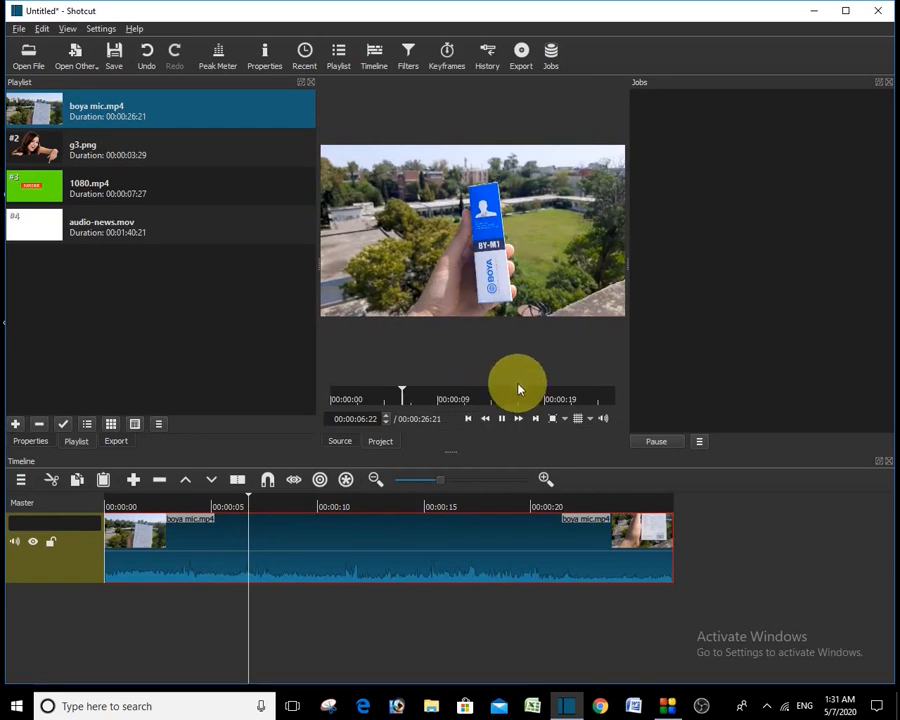
left_click(504, 425)
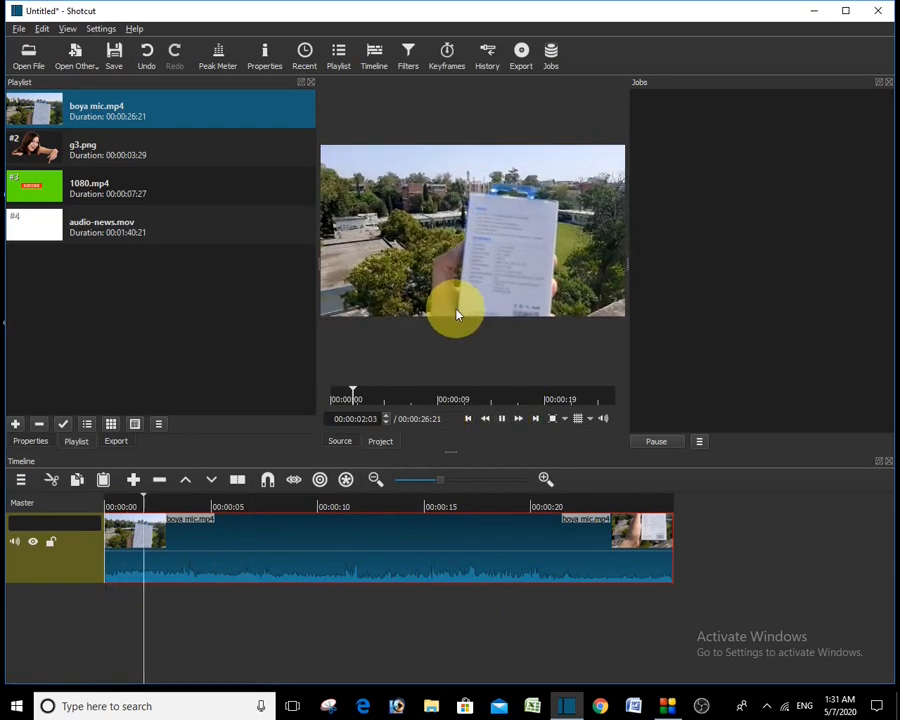
left_click(504, 426)
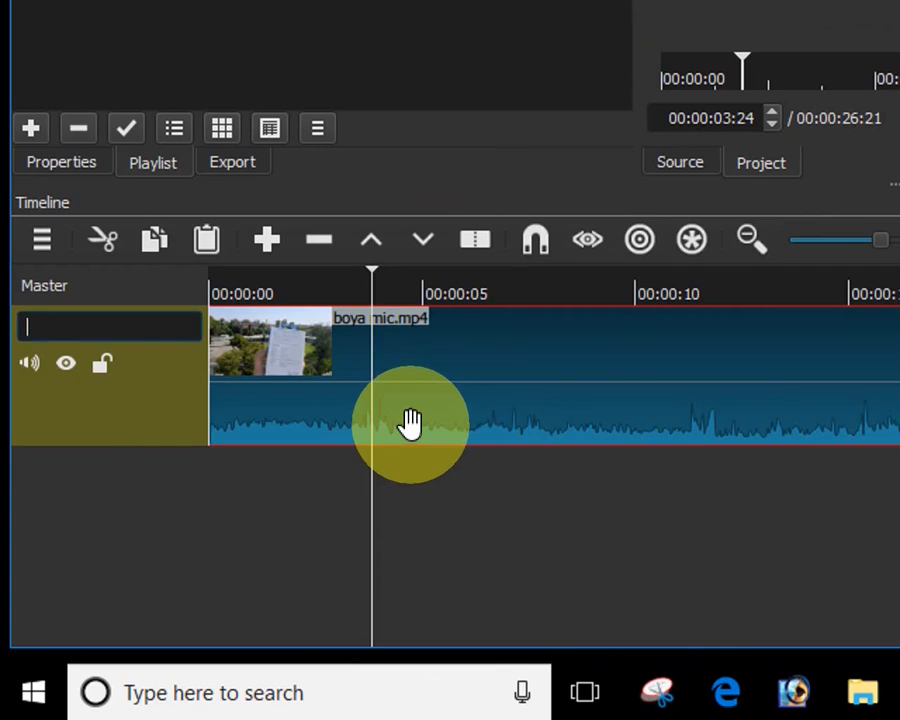
Step: Detach the boya mic clip's audio and remove the detached audio clip from A1
right_click(207, 577)
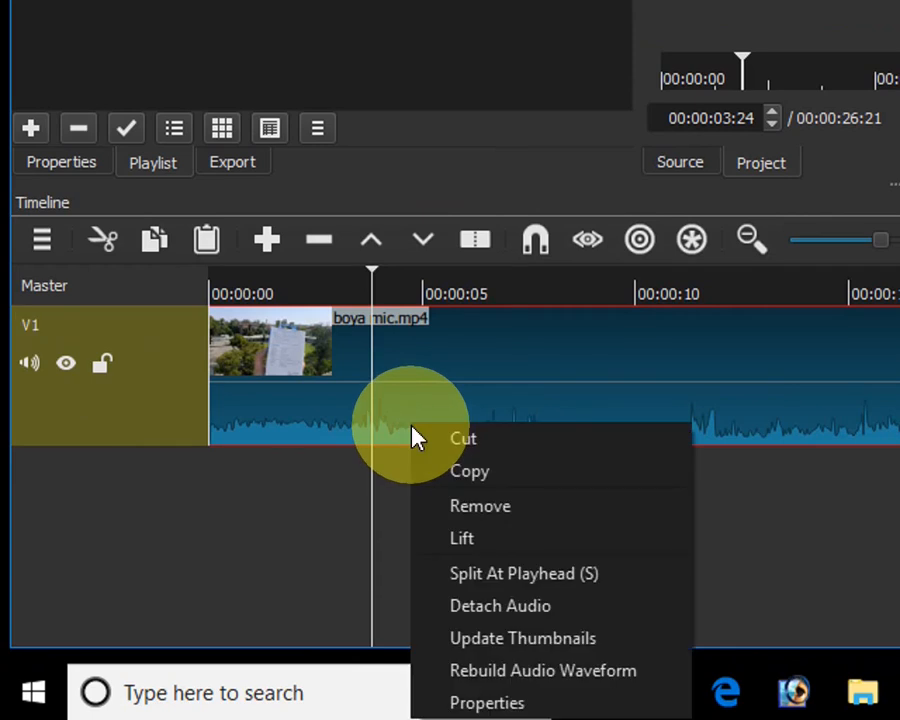
left_click(491, 607)
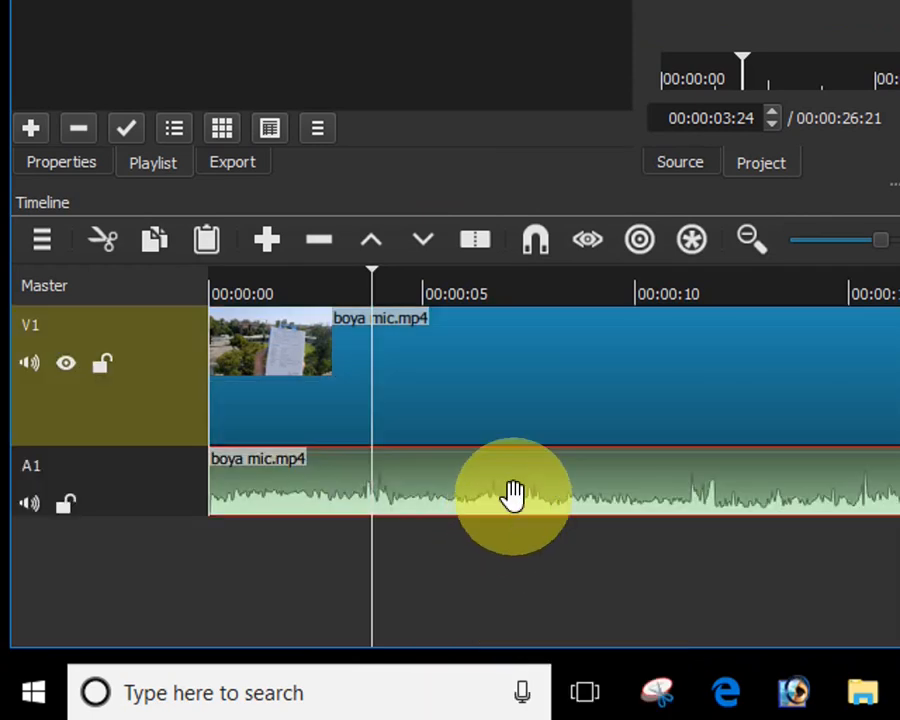
right_click(513, 493)
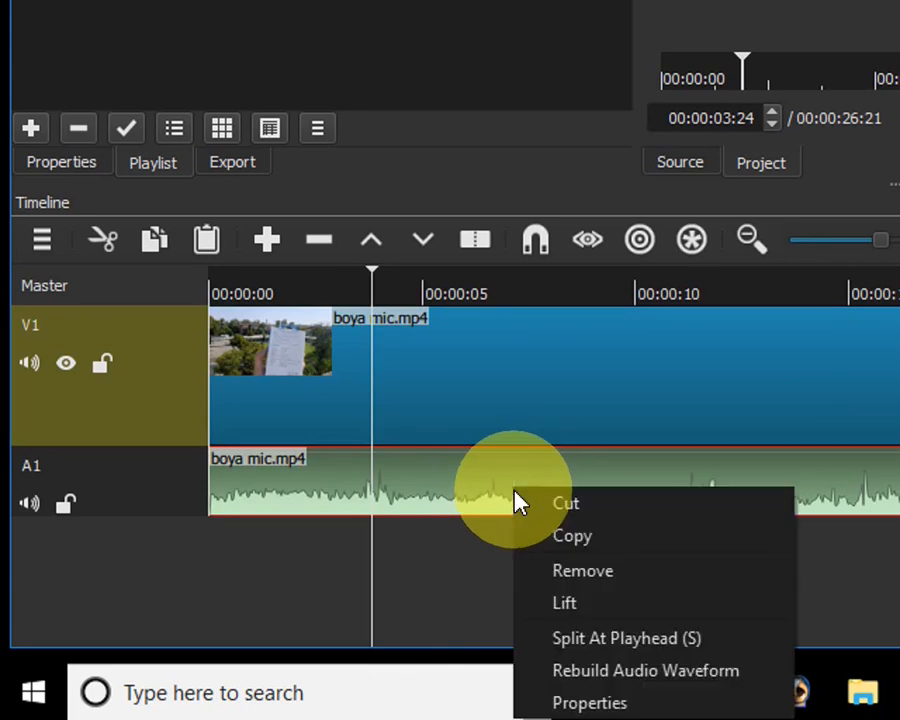
left_click(578, 580)
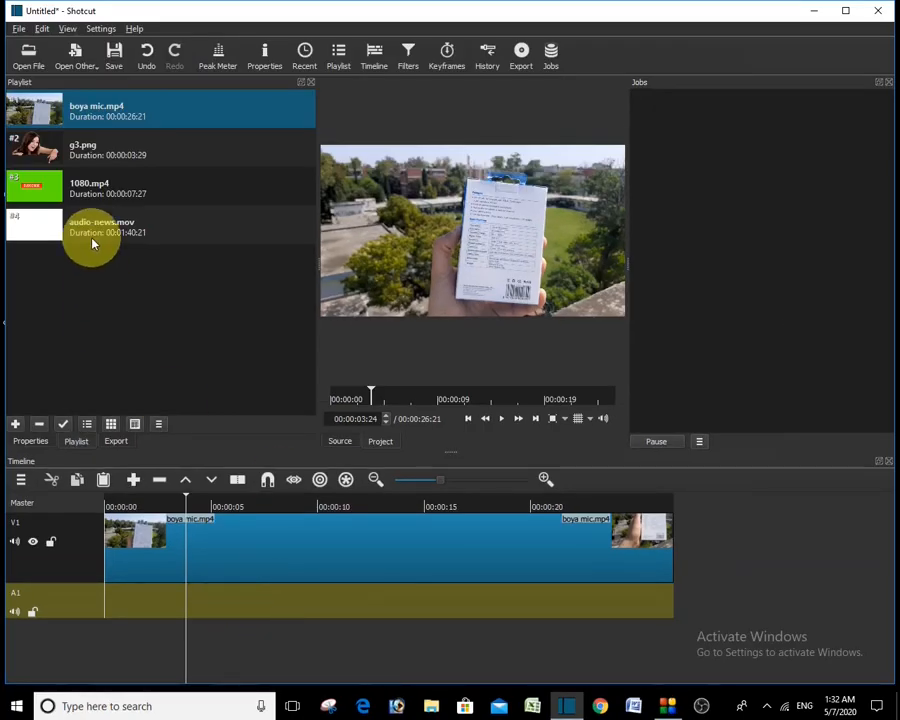
Step: Drop audio-news.mov onto A1 beneath the boya mic video, play it, and zoom the timeline out
left_click_drag(92, 242, 101, 592)
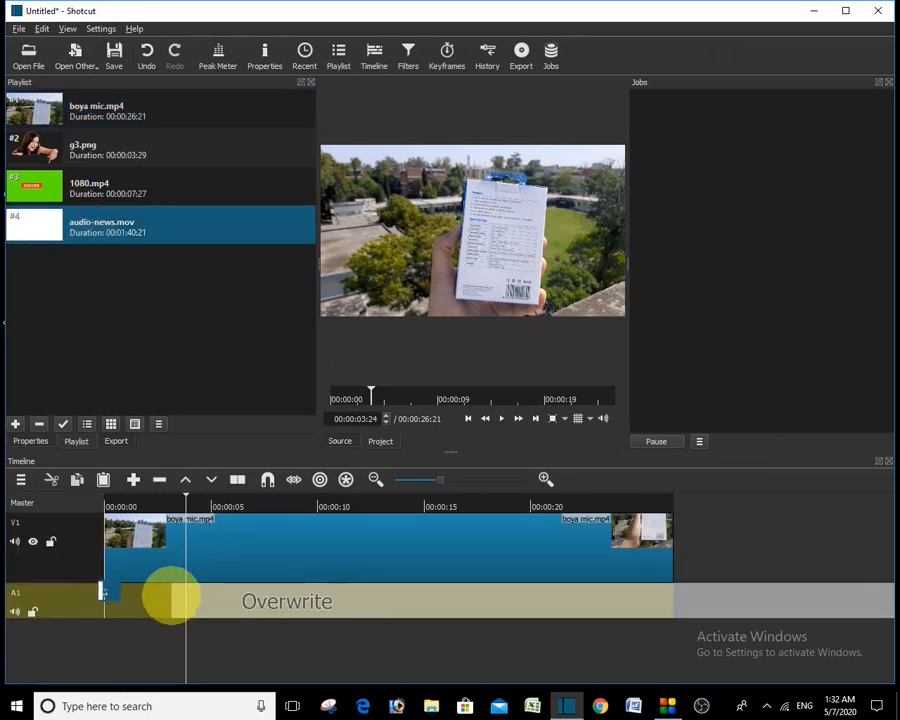
left_click_drag(170, 597, 128, 610)
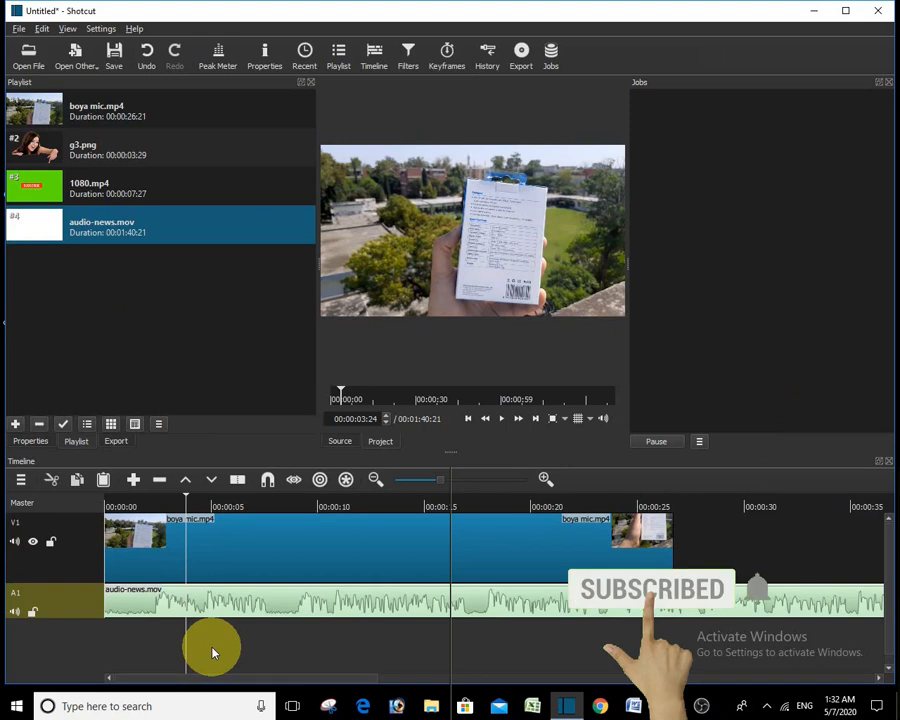
key("space")
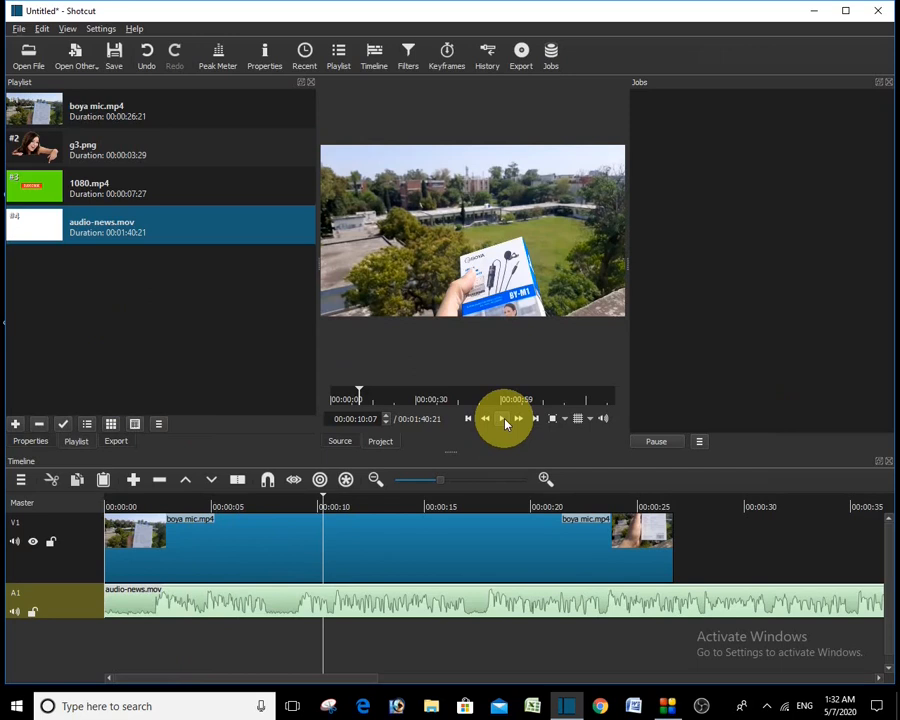
left_click(425, 481)
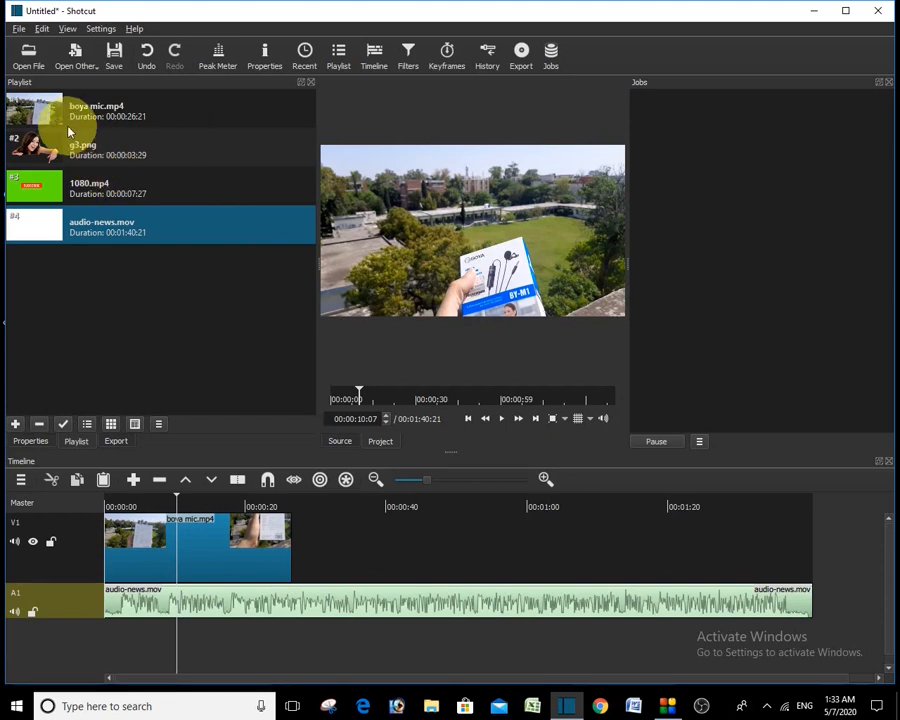
Step: Open pm.jpg and place it on V1 directly after boya mic.mp4
left_click(28, 52)
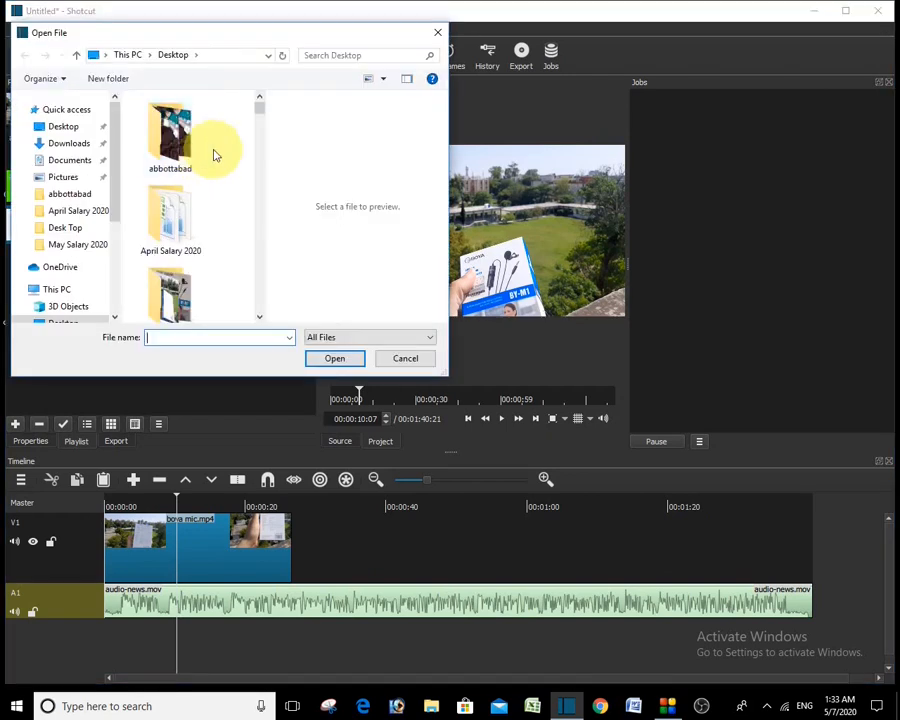
key("p")
key("p")
key("p")
key("p")
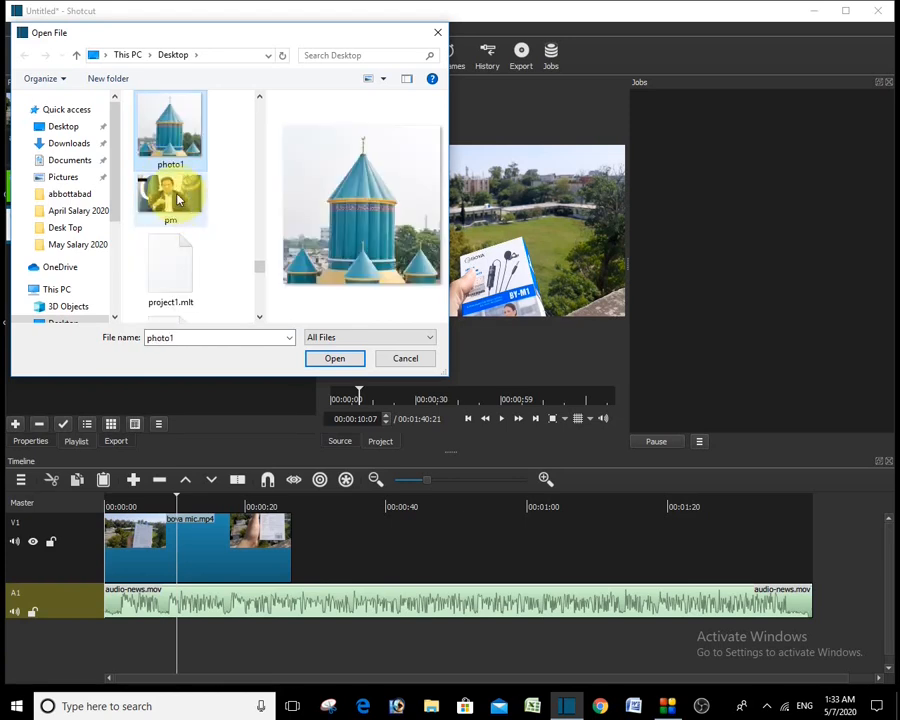
double_click(170, 190)
left_click_drag(518, 233, 297, 545)
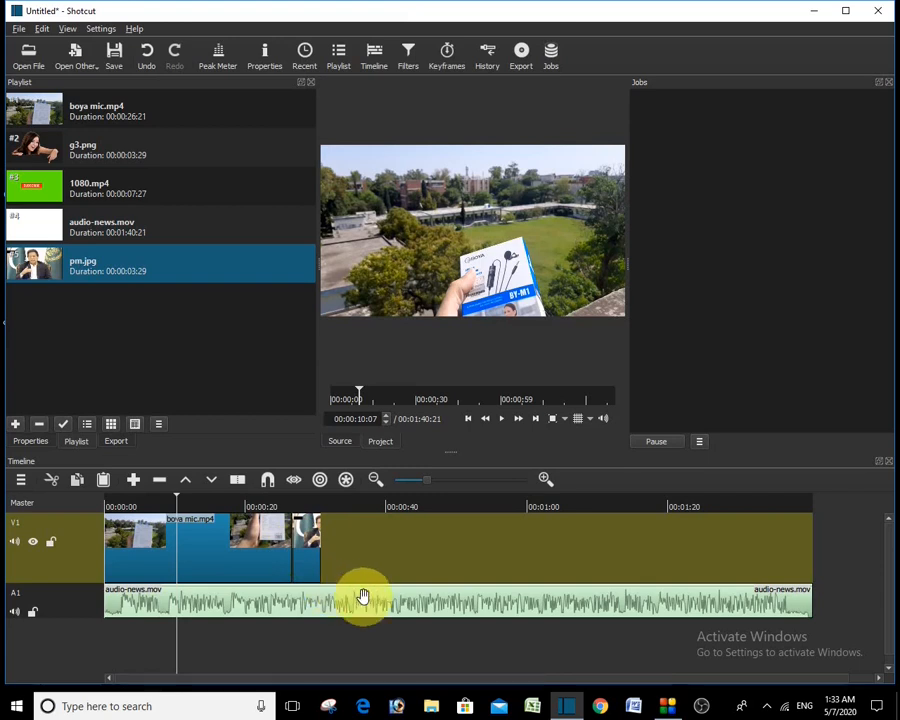
Step: Preview the timeline and stretch pm.jpg's right edge out to 00:00:19:02
left_click_drag(178, 503, 270, 517)
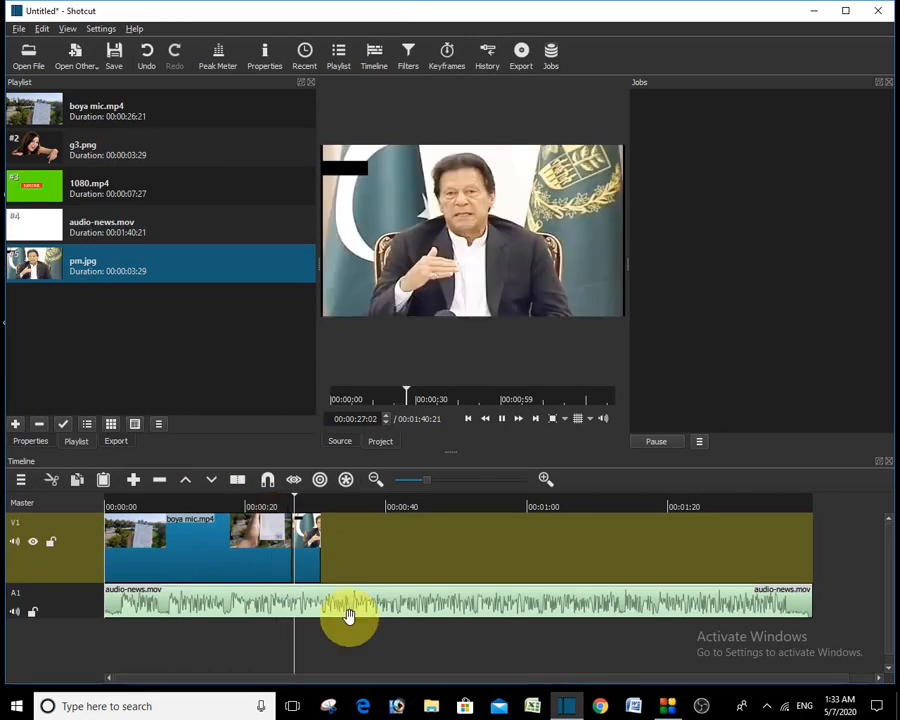
key("space")
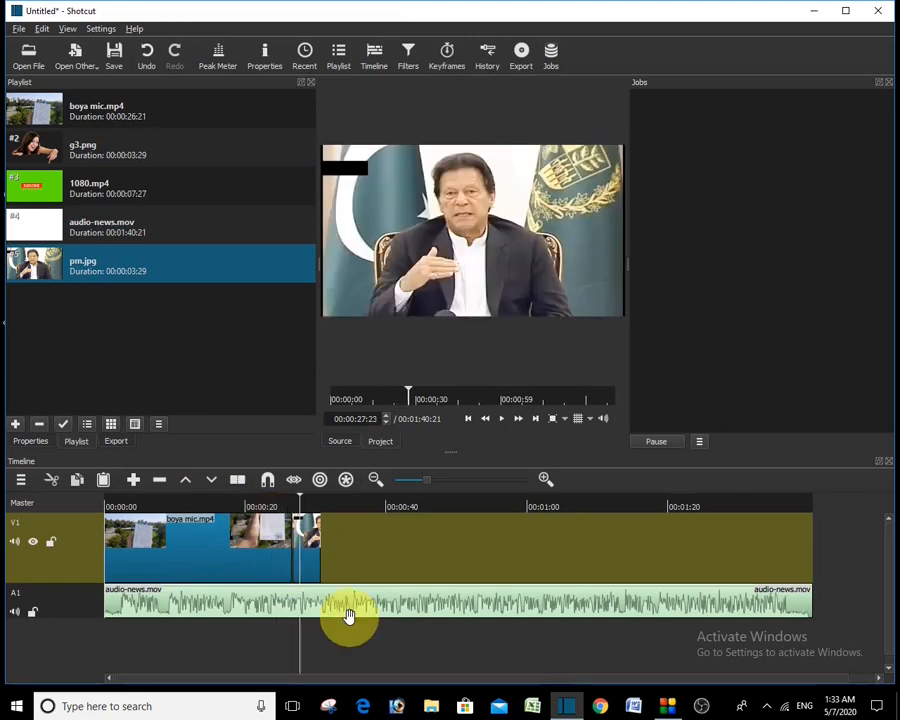
left_click(303, 558)
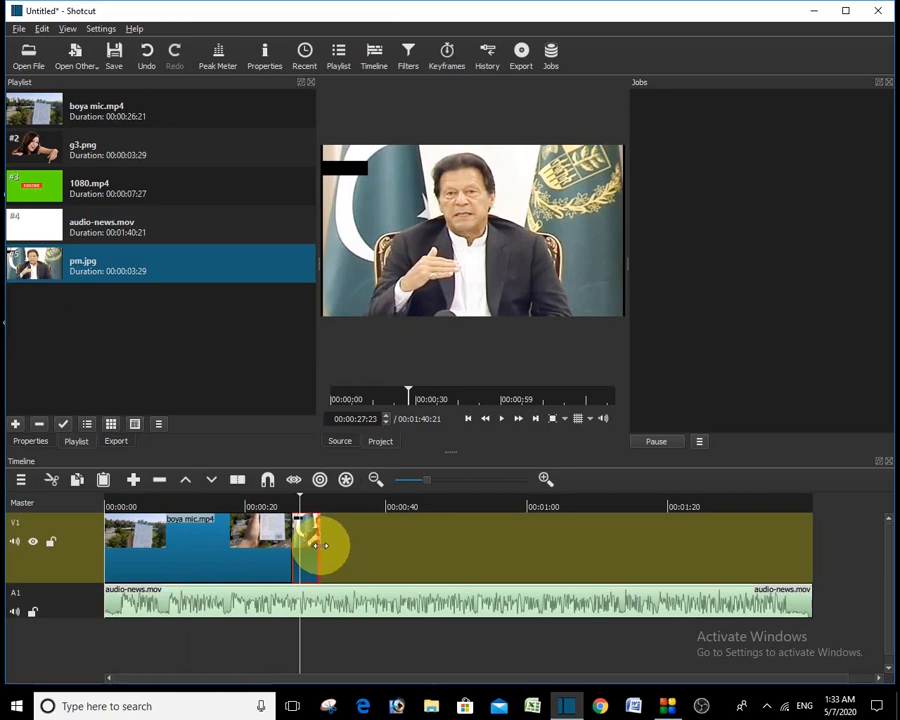
key("space")
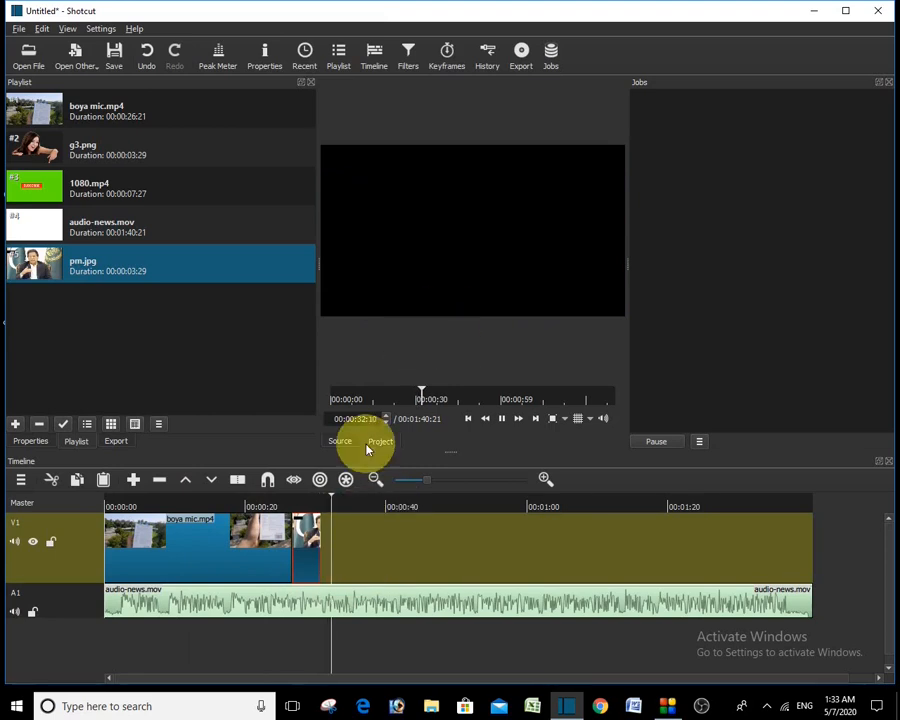
key("space")
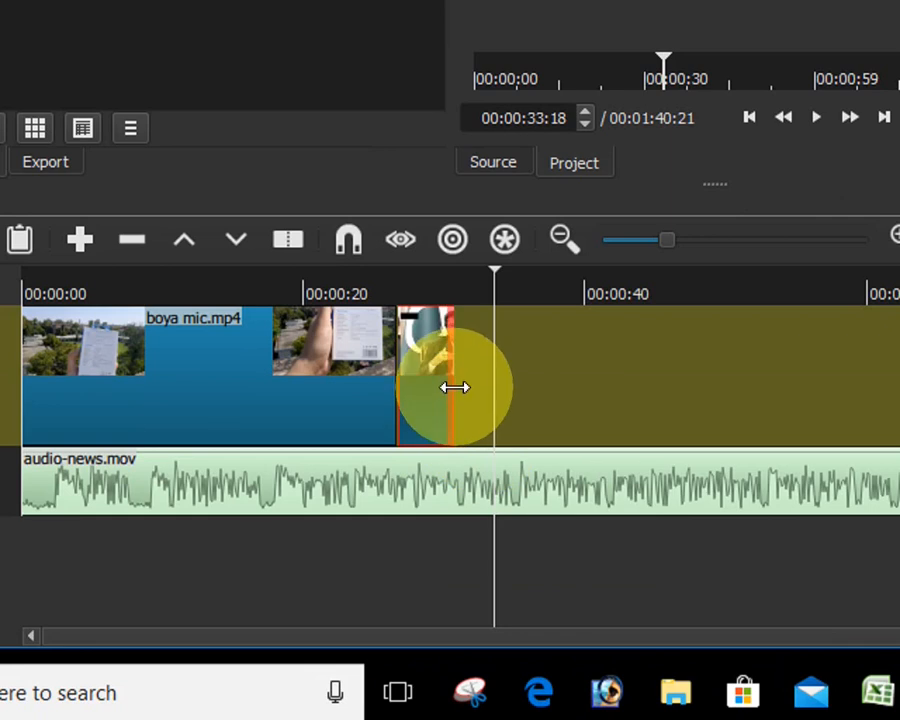
left_click_drag(454, 387, 684, 391)
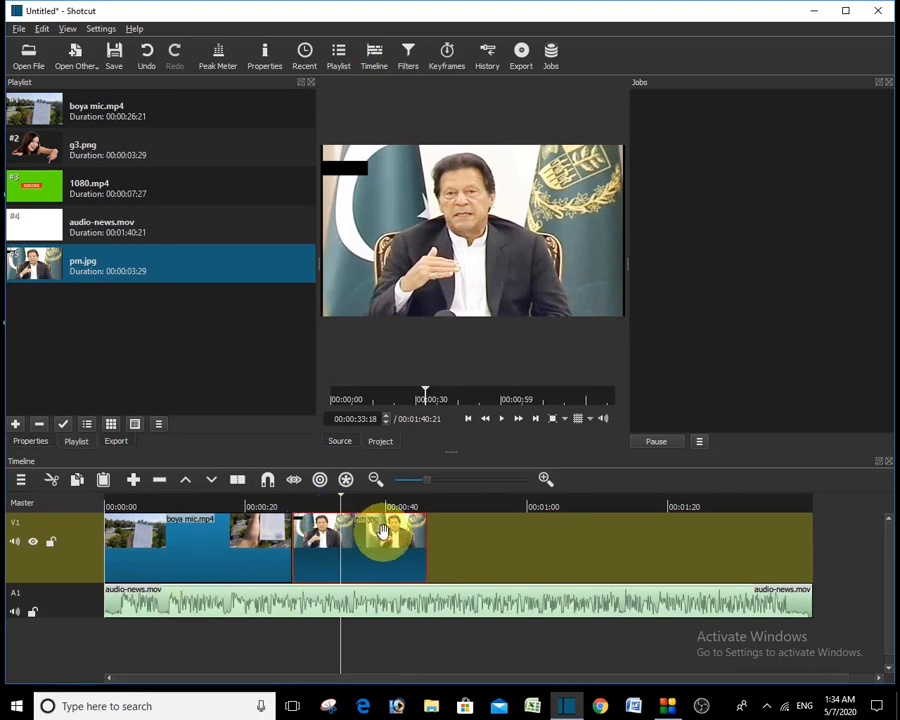
Step: Split boya mic.mp4 at about 00:00:06 on V1, then undo the split
left_click(167, 538)
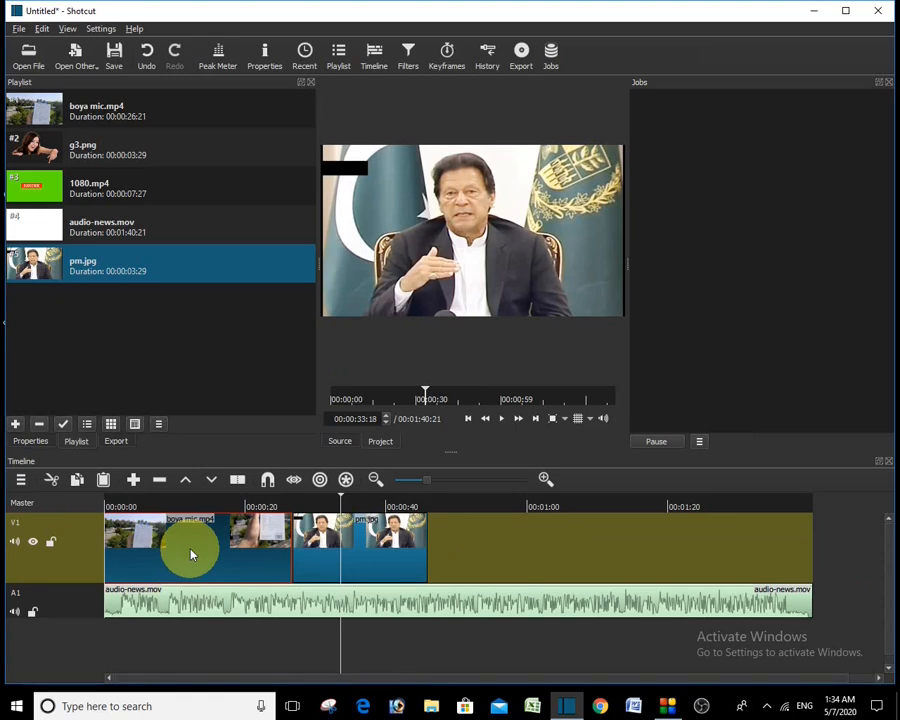
key("Home")
key("space")
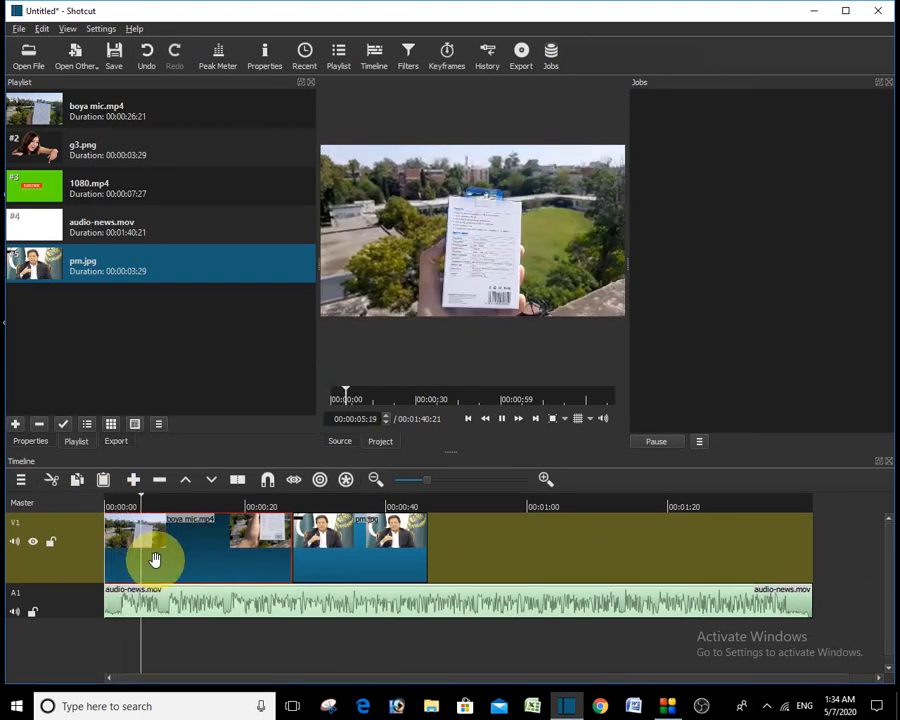
key("space")
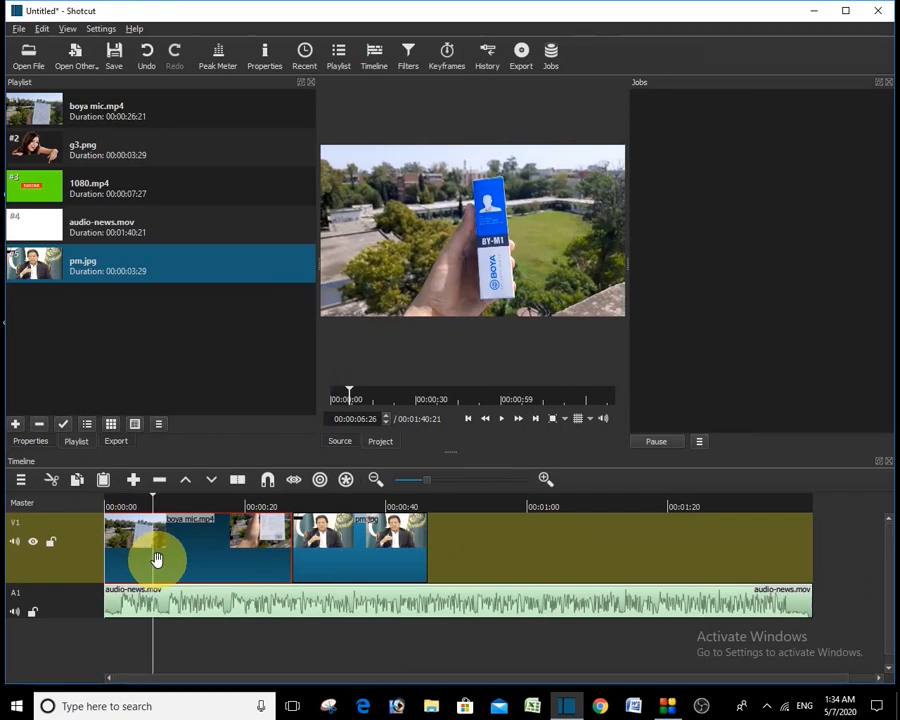
key("s")
key("ctrl+z")
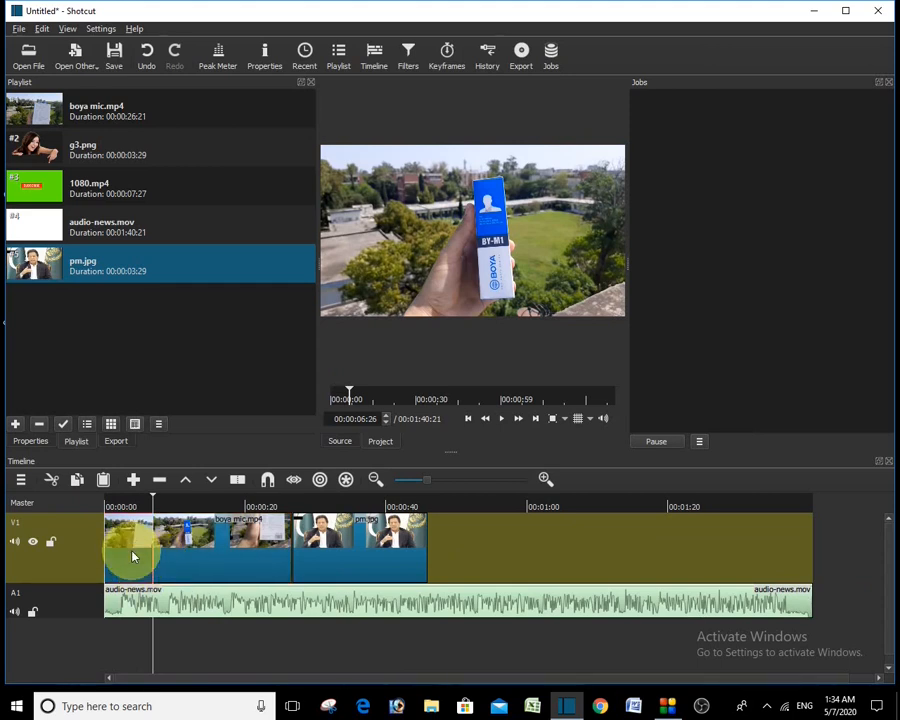
Step: Copy the first boya mic piece and paste it at about 47 seconds, butted against pm.jpg
right_click(130, 548)
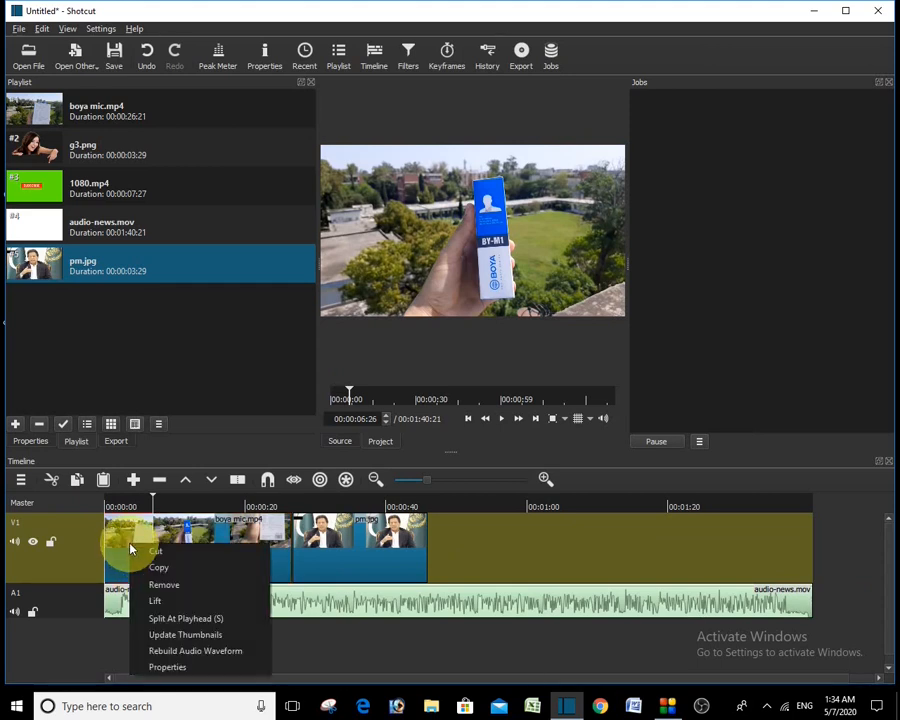
left_click(166, 569)
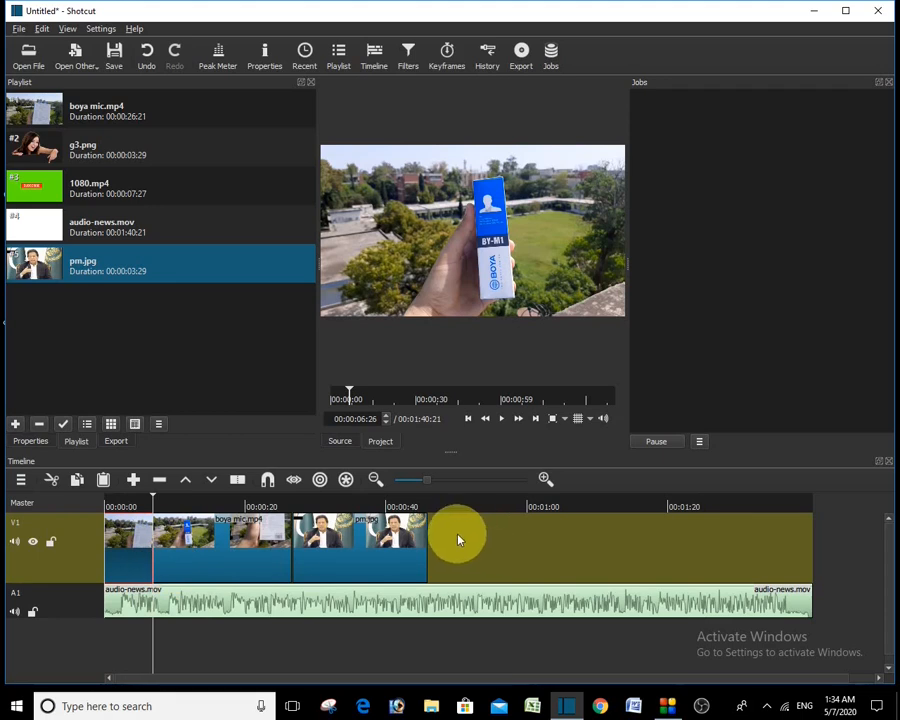
left_click_drag(457, 530, 444, 537)
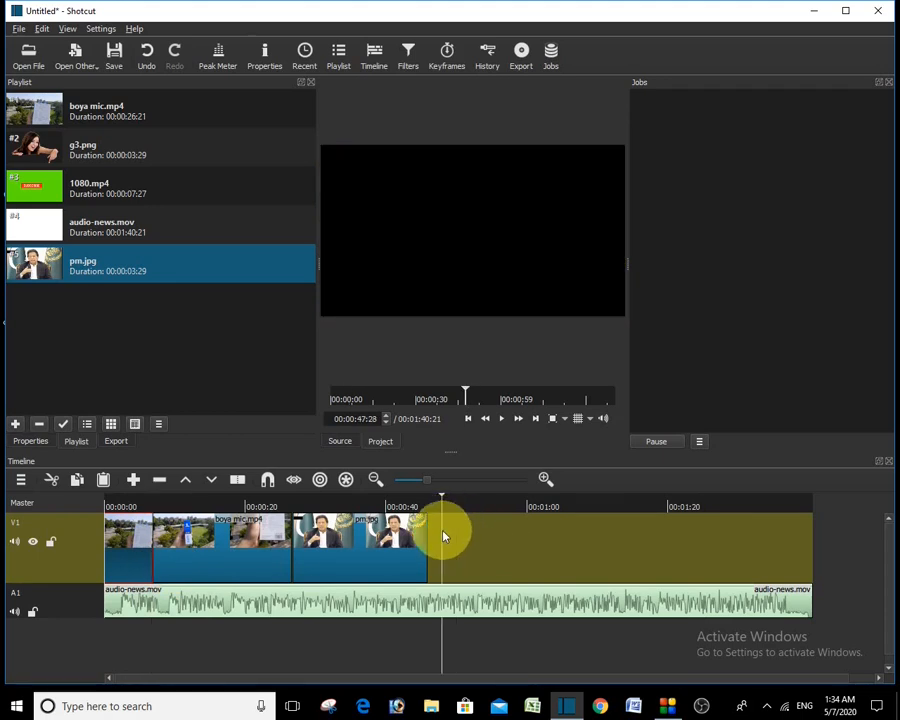
key("ctrl+v")
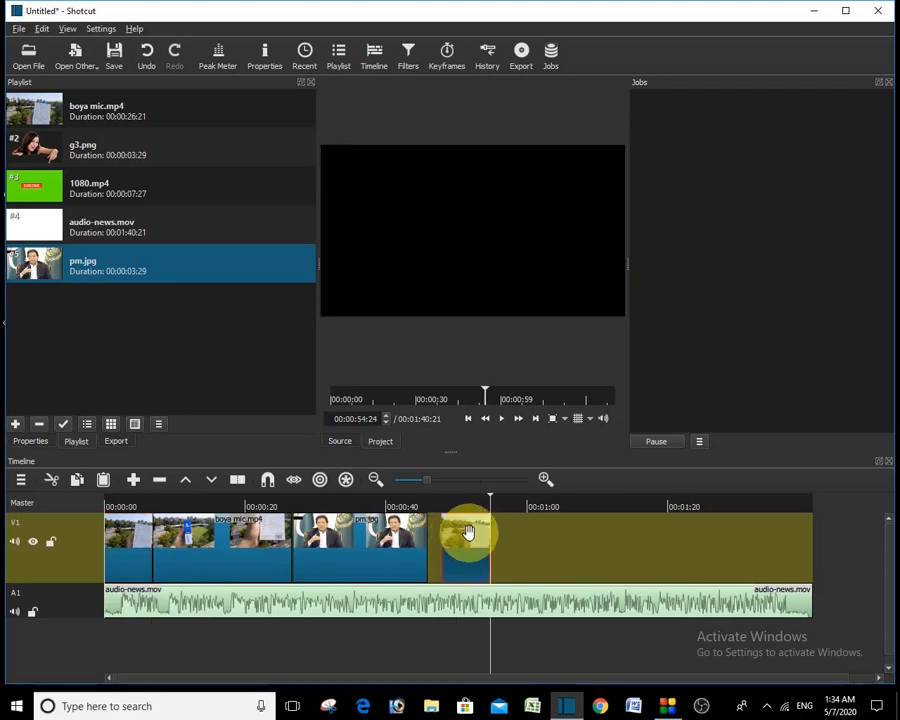
left_click_drag(469, 536, 444, 537)
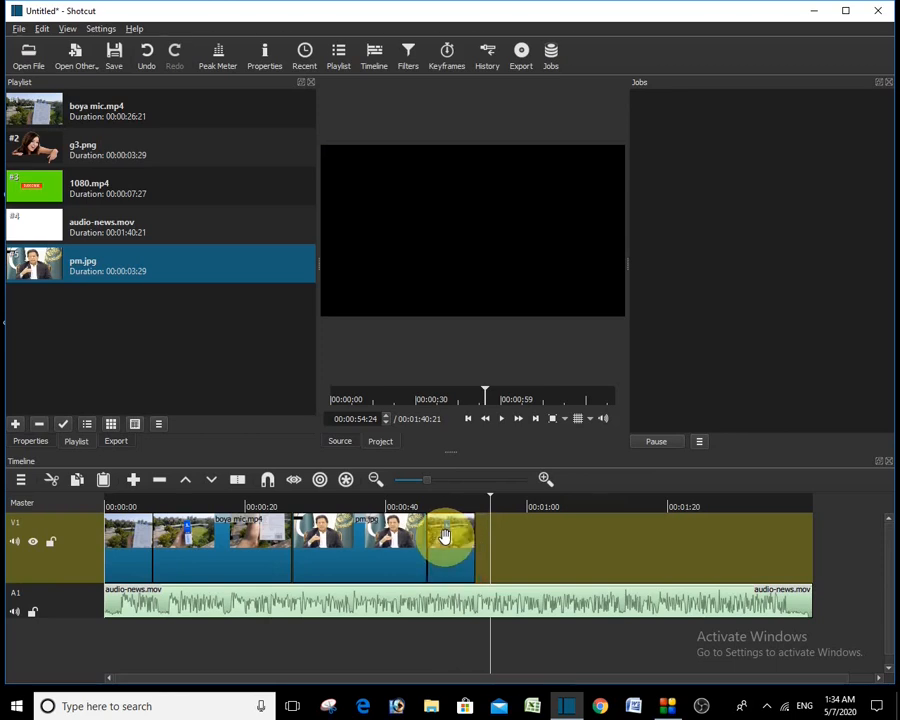
Step: Play from about 42 seconds to check the join after pm.jpg
left_click_drag(490, 500, 406, 503)
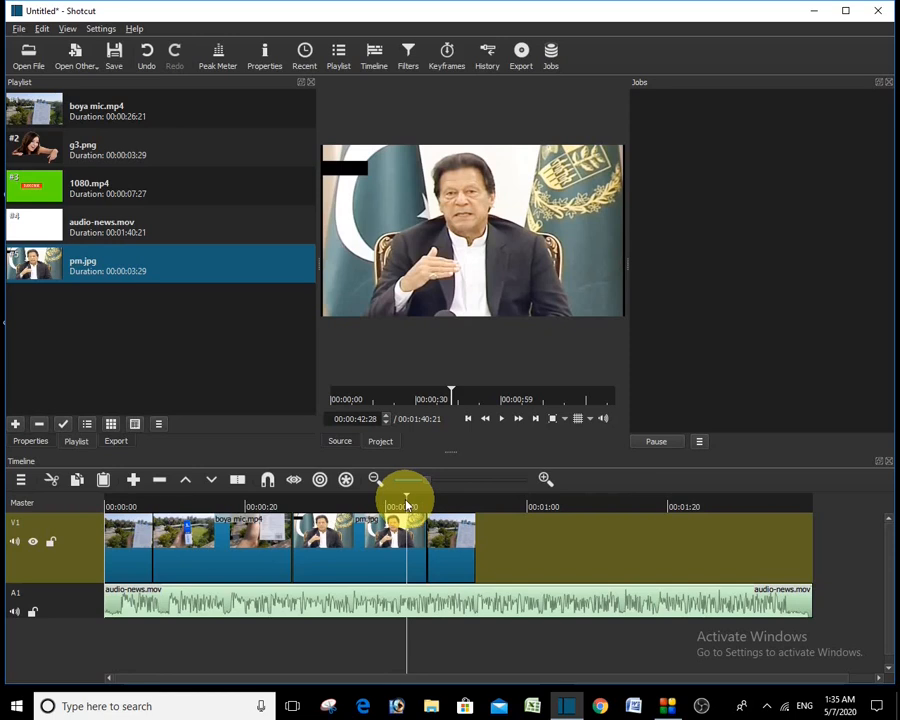
key("space")
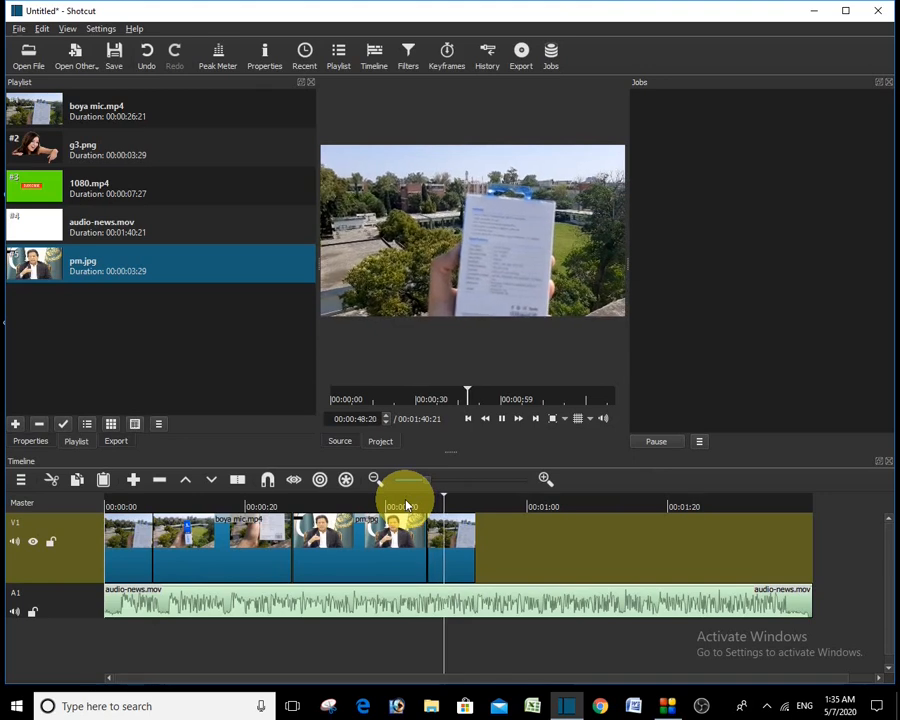
key("space")
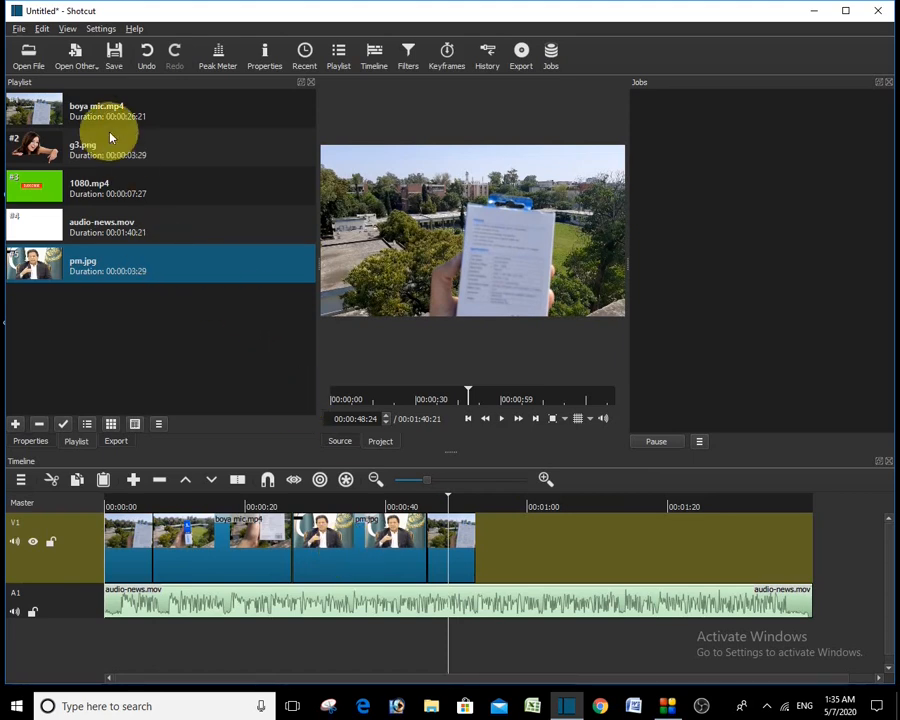
Step: Place g3.png at the end of V1 and extend it to the end of audio-news.mov
left_click_drag(85, 148, 490, 557)
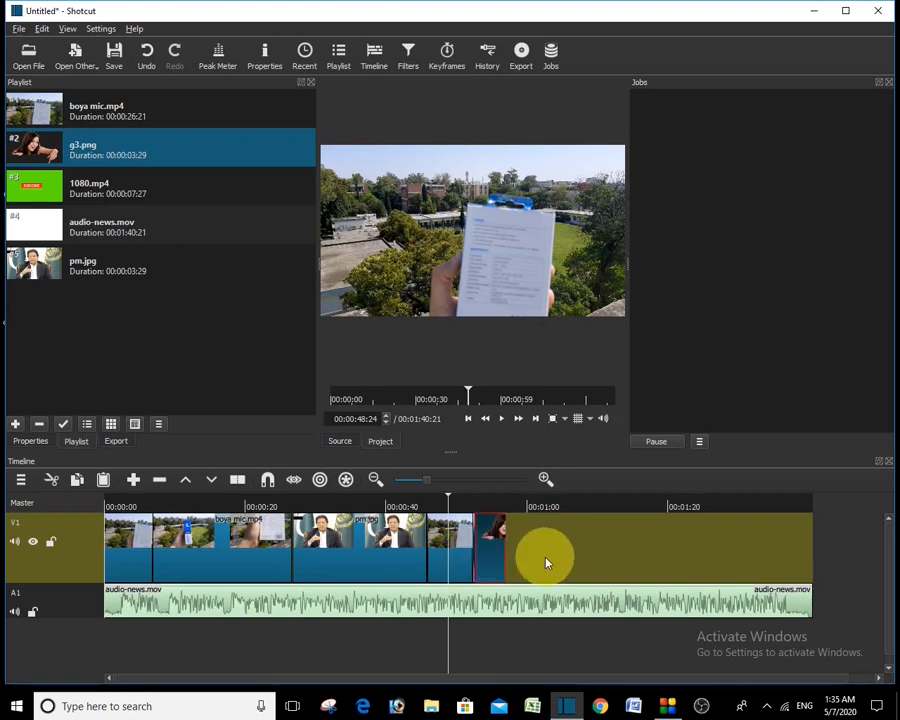
left_click_drag(547, 563, 815, 562)
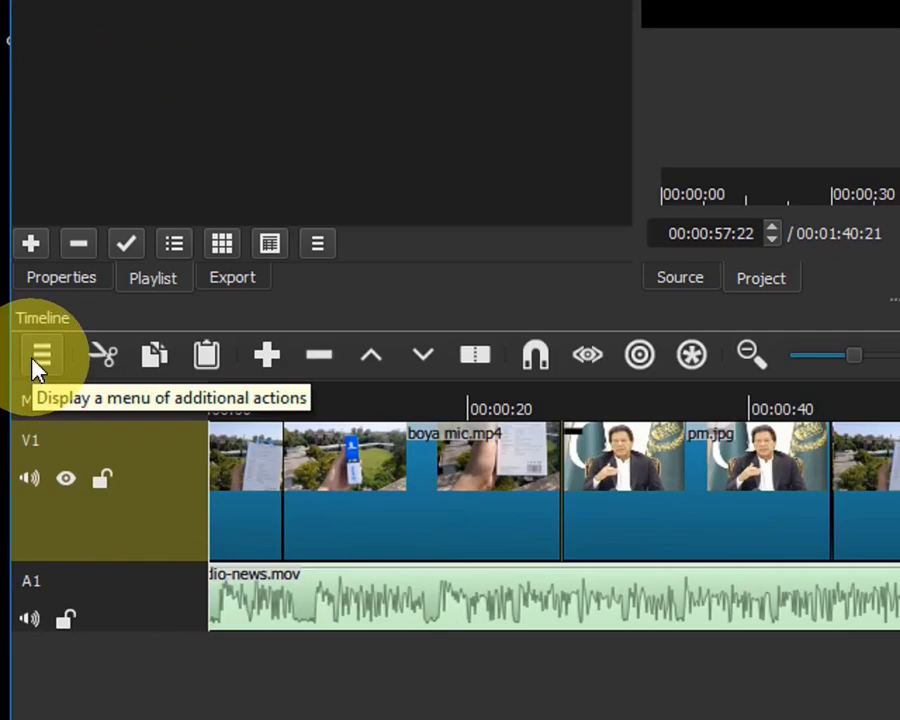
Step: Add a V2 track and put the 1080.mp4 subscribe clip on it, starting around 8 seconds
left_click(17, 484)
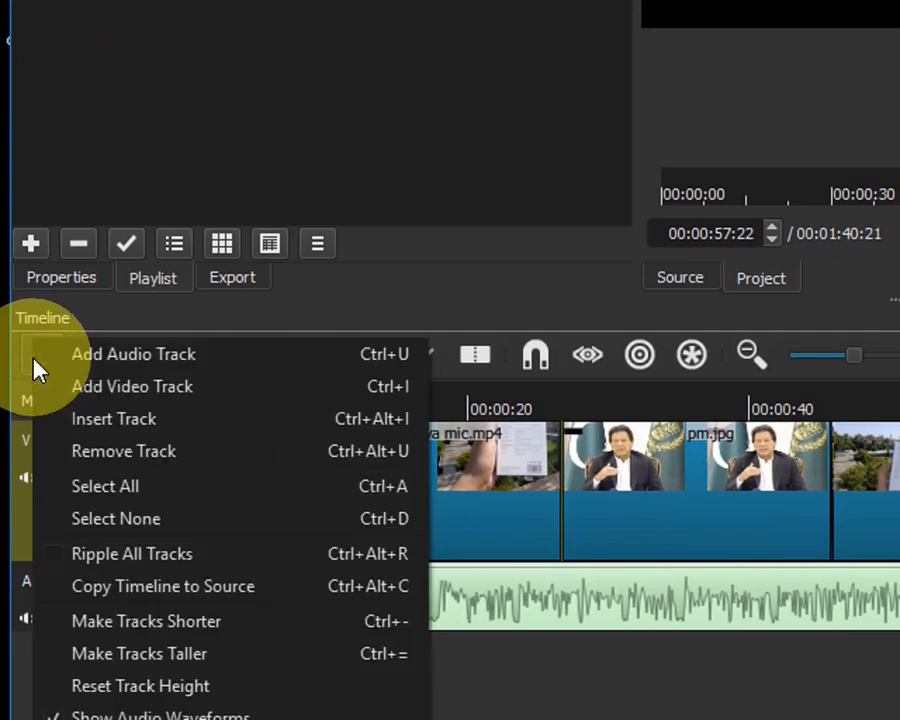
left_click(92, 387)
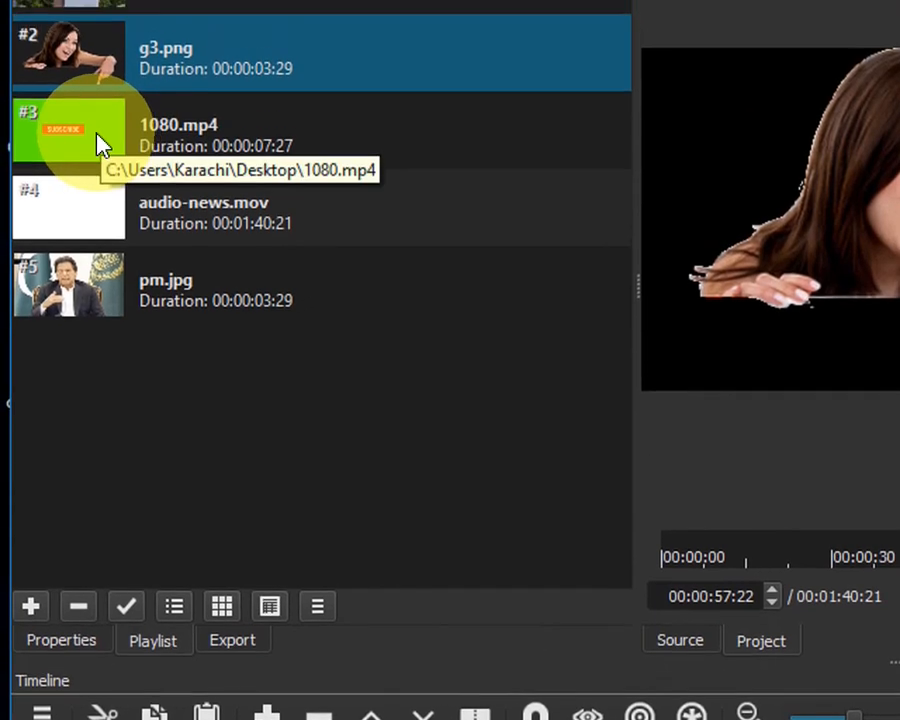
left_click_drag(98, 140, 316, 719)
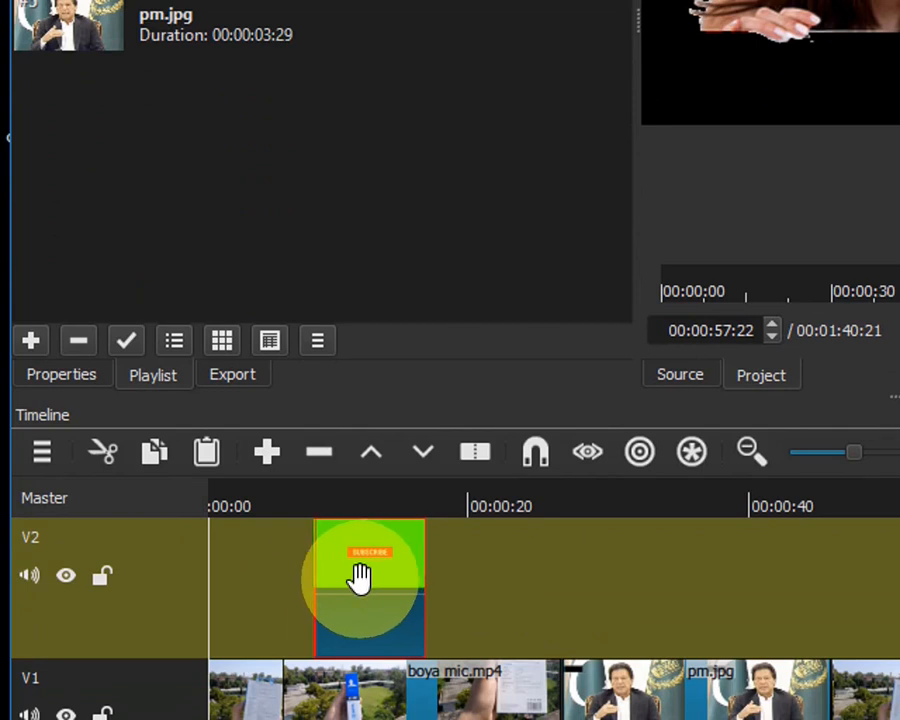
left_click_drag(360, 581, 386, 590)
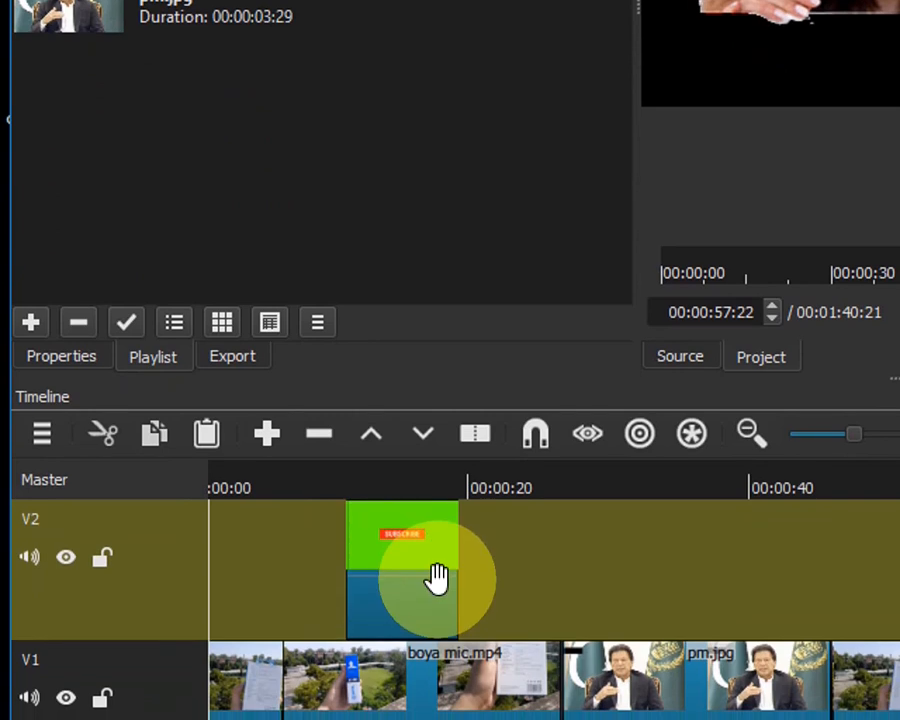
key("Home")
key("space")
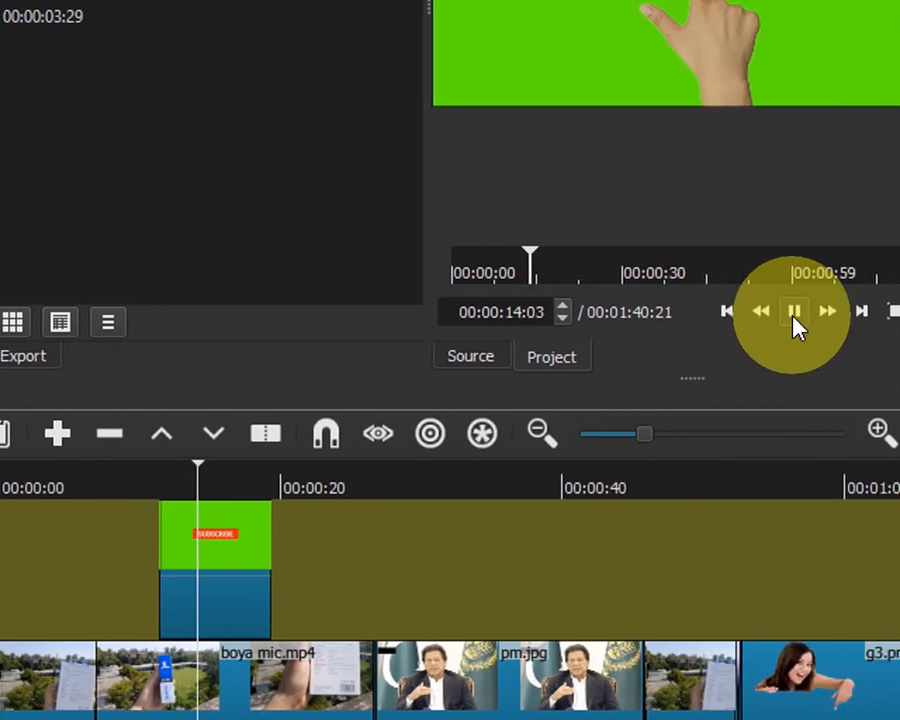
left_click(839, 312)
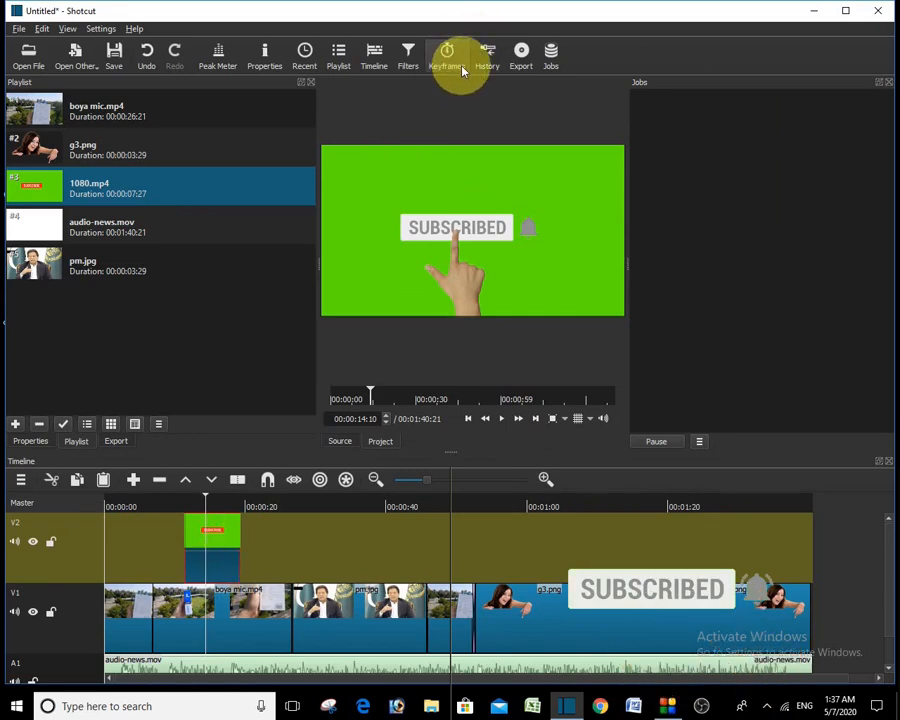
Step: Open the 1080.mp4 clip's video filter list and search for 'chrom'
left_click(409, 57)
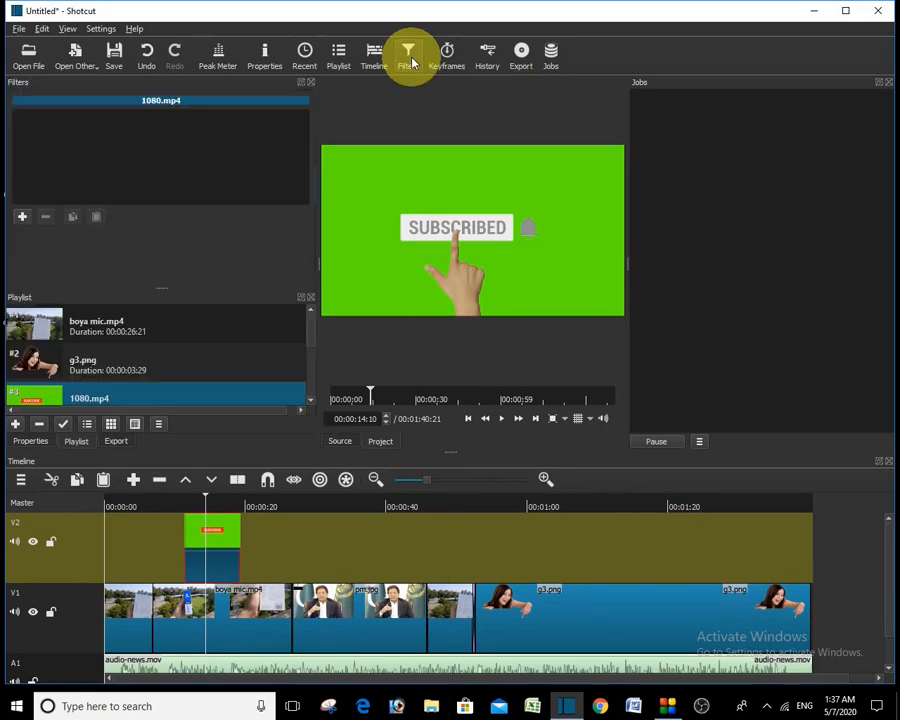
left_click(24, 218)
scroll(20, 212, "down", 3)
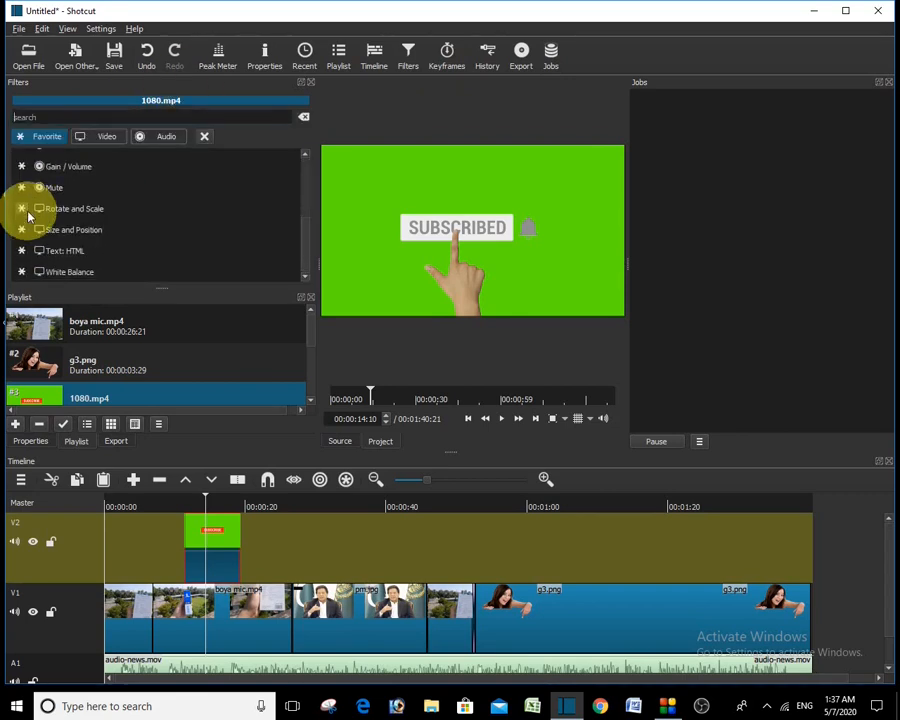
left_click(113, 140)
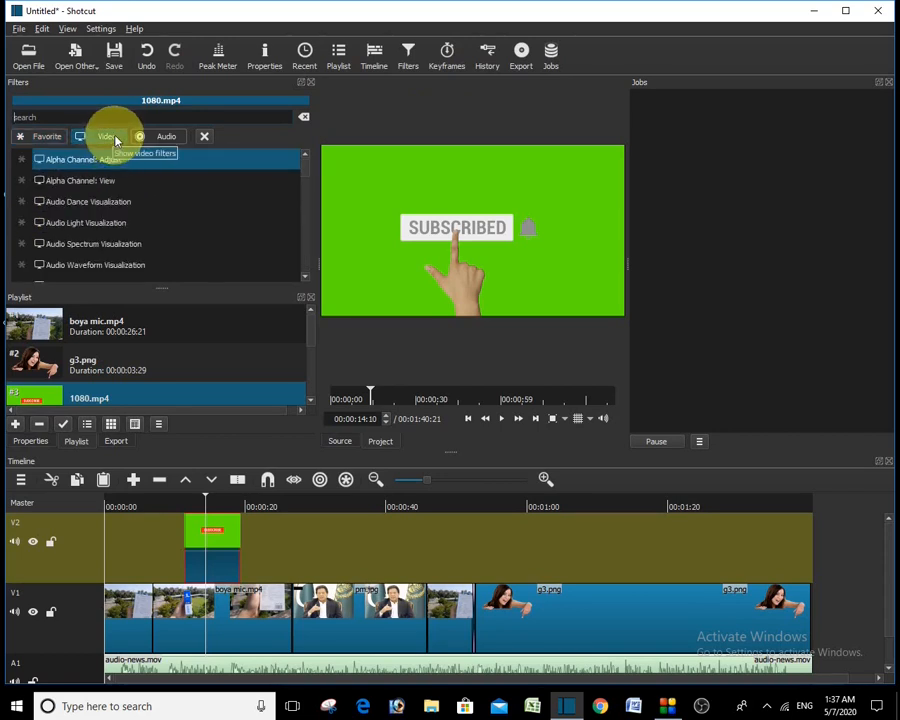
type("ch")
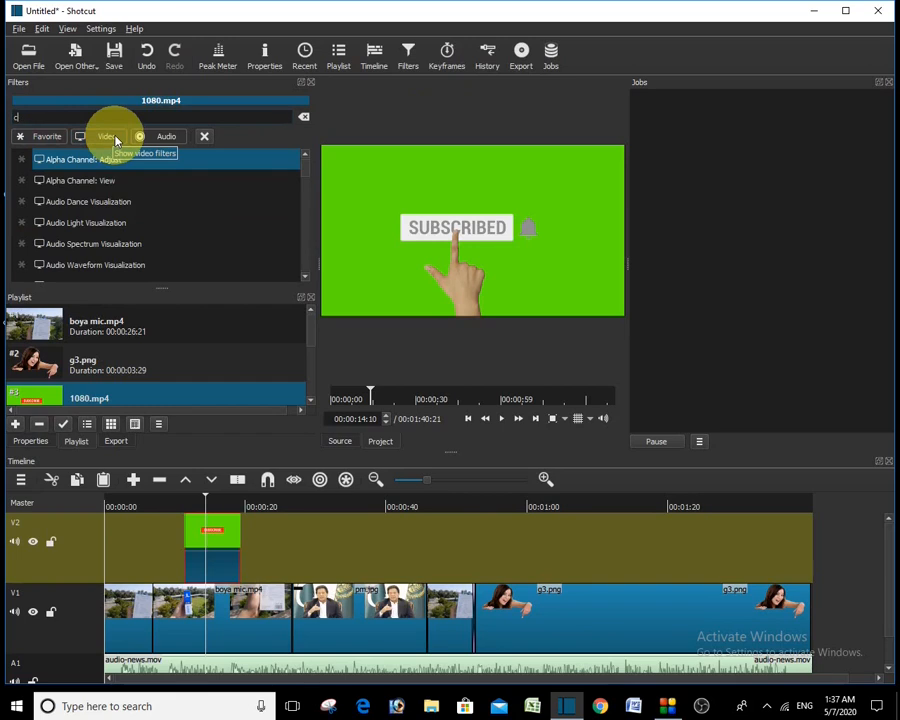